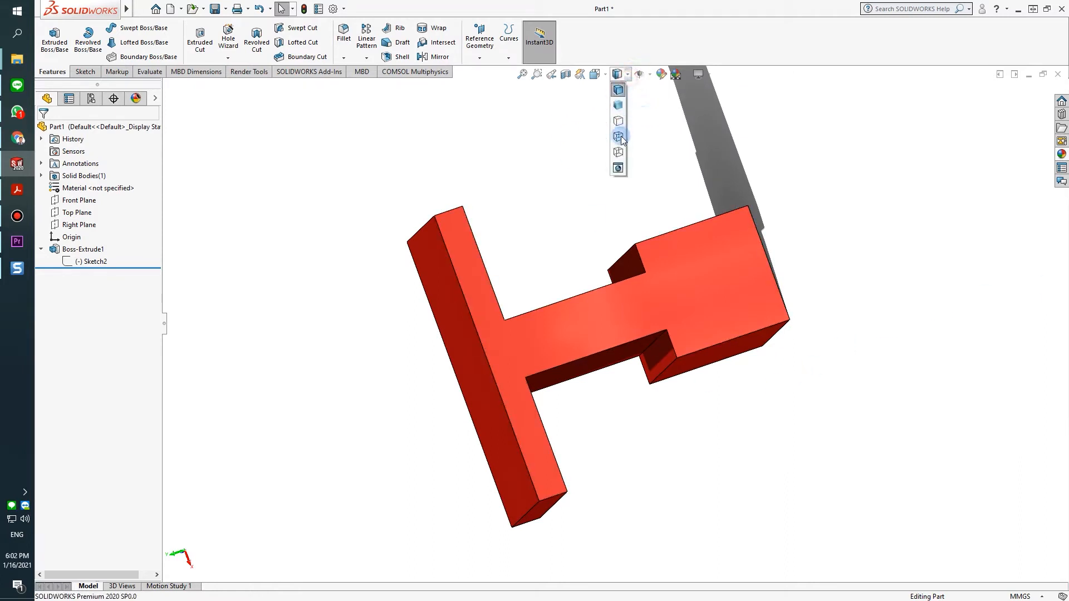
left_click(594, 74)
left_click(650, 106)
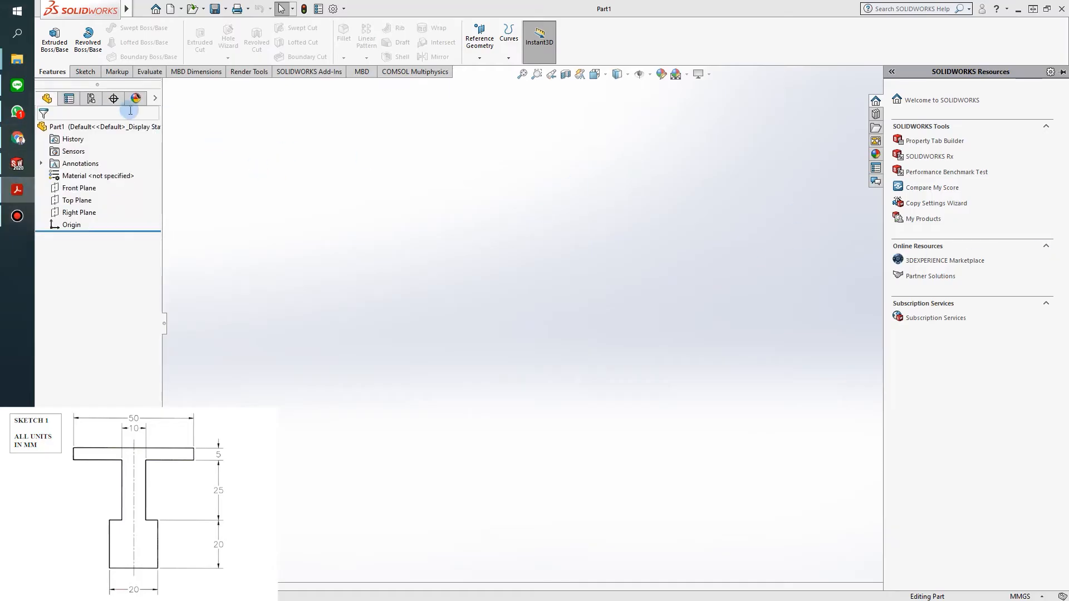
left_click(85, 72)
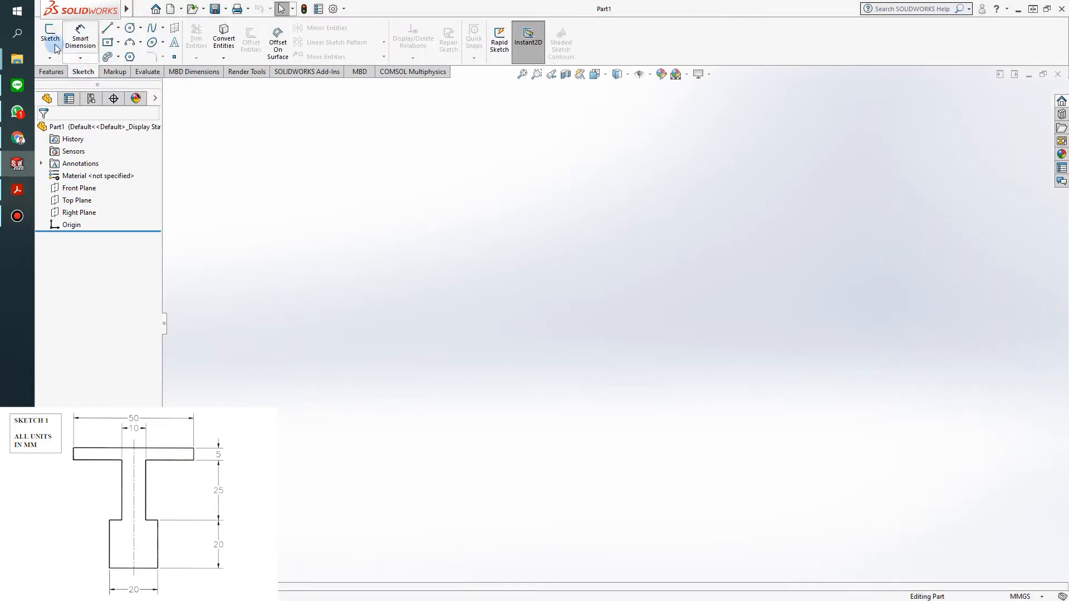
left_click(50, 35)
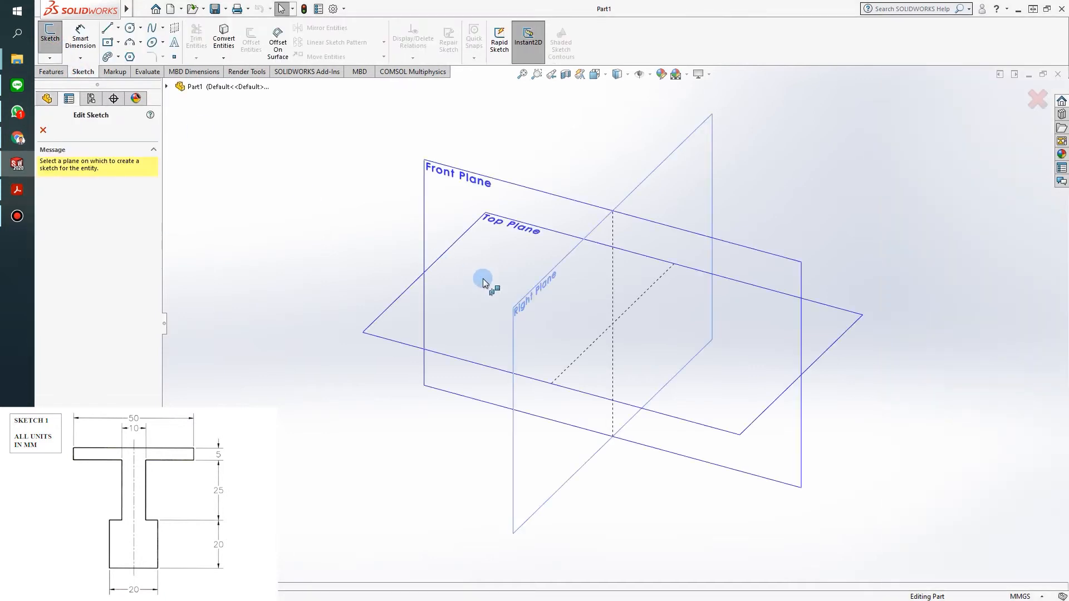
left_click(419, 334)
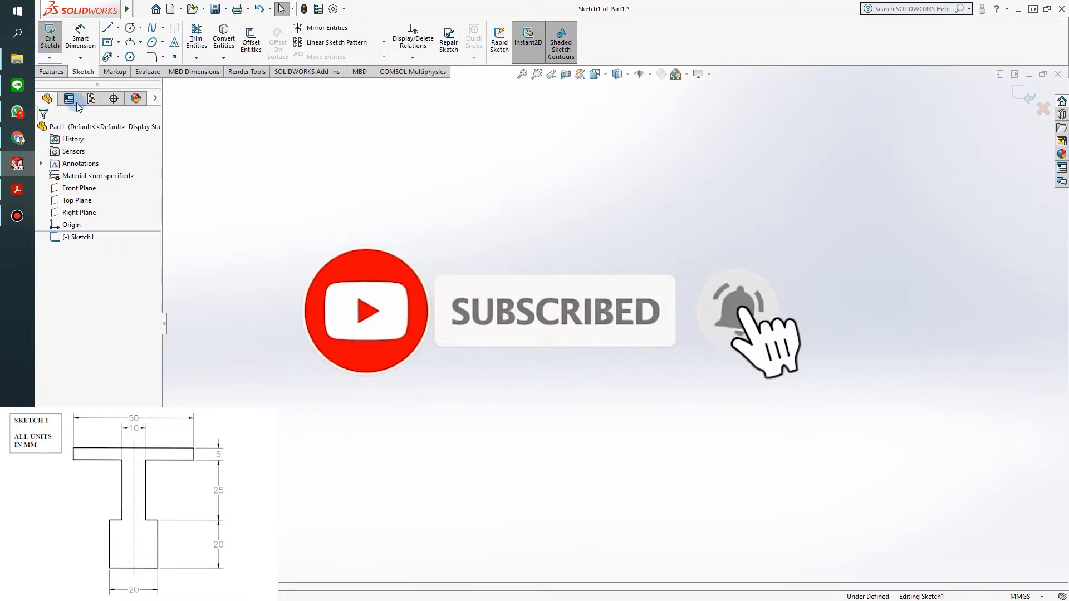
left_click(50, 37)
- Start a sketch on the Front Plane and draw a center rectangle of about 41 by 39 mm centred on the origin
left_click(57, 59)
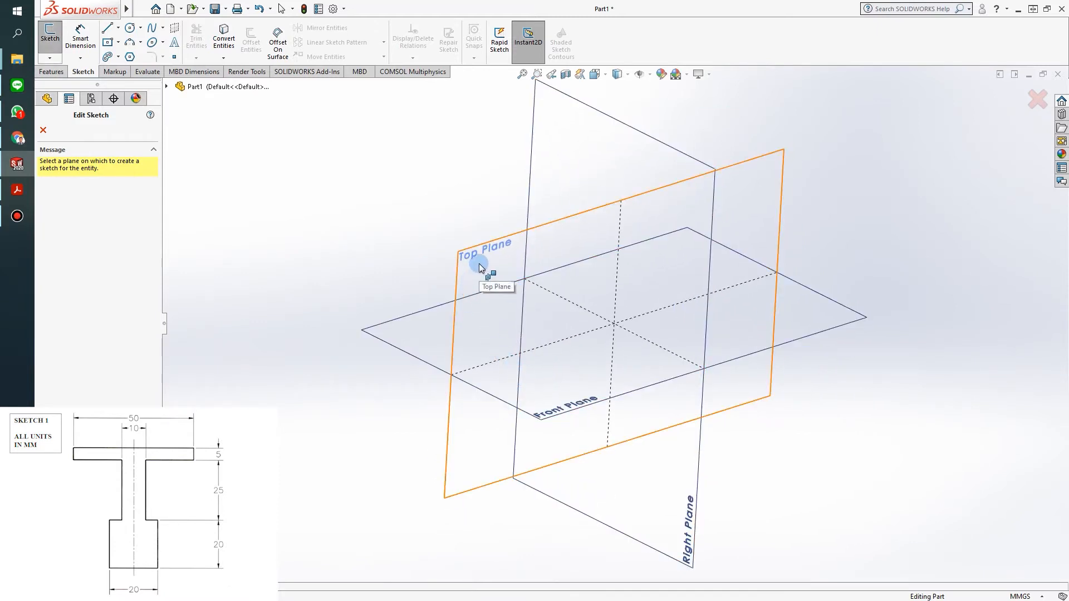
left_click(539, 391)
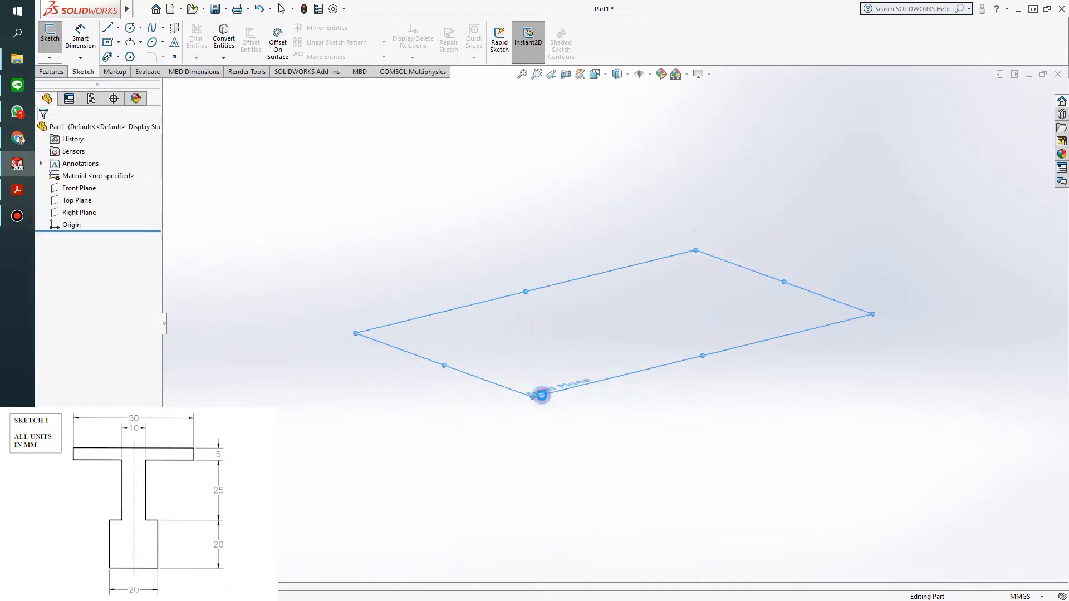
left_click(107, 43)
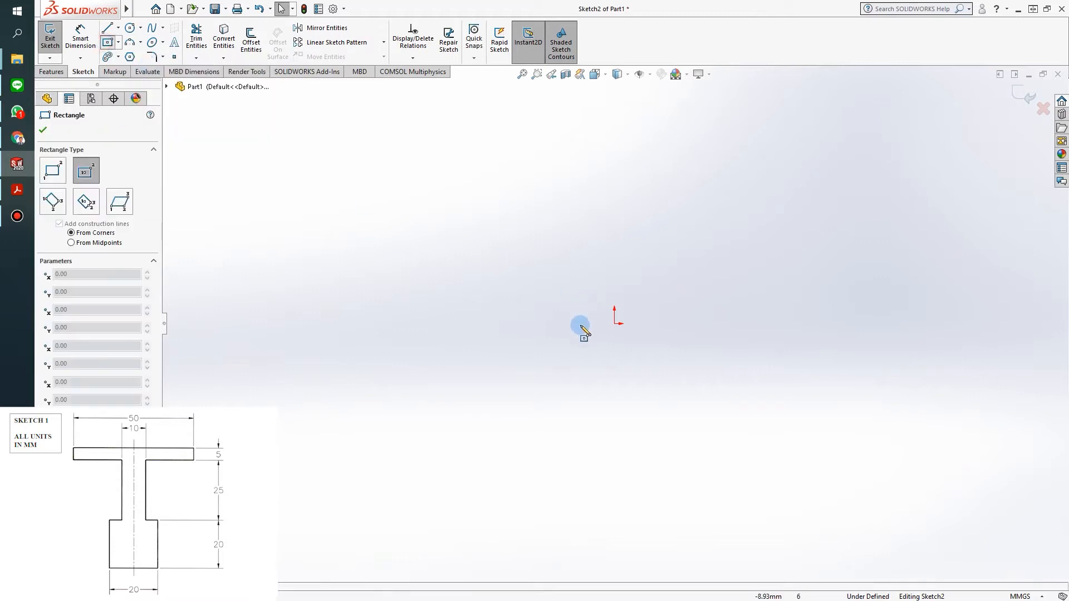
left_click(615, 323)
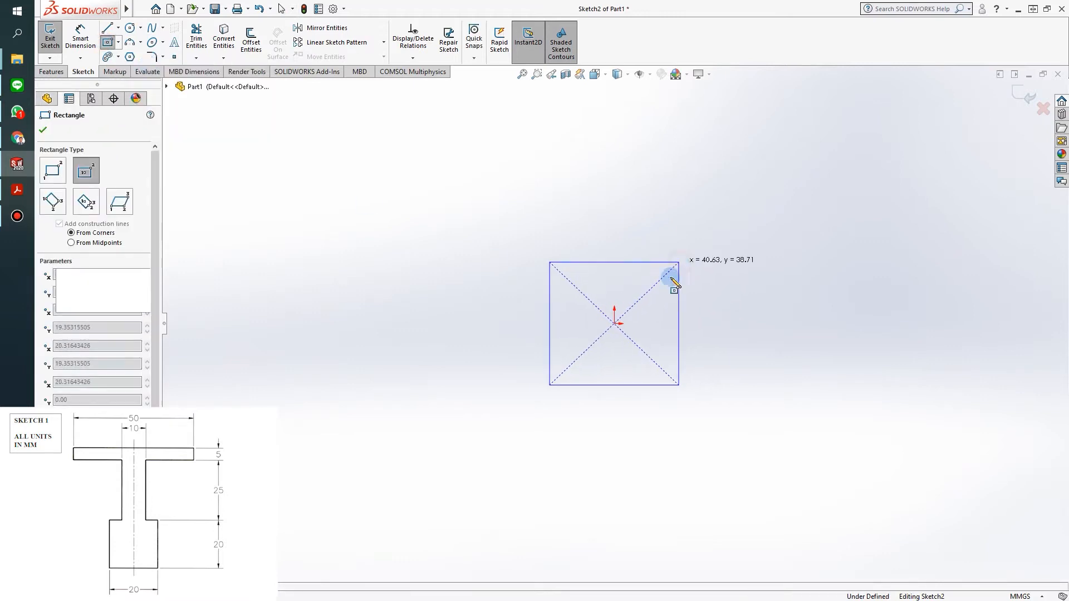
left_click(679, 262)
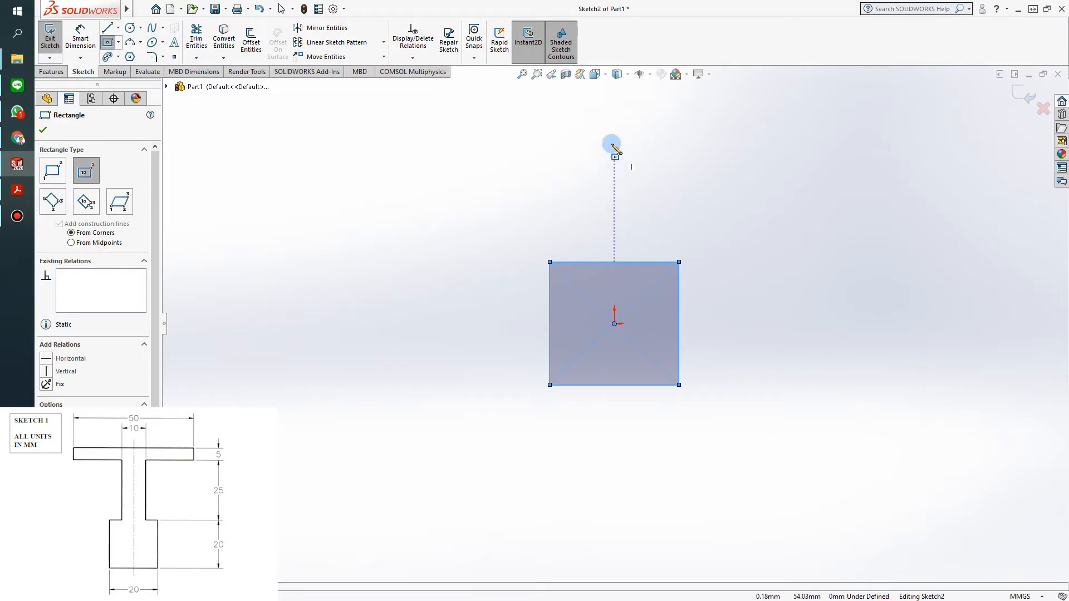
- Draw a narrow center rectangle about 14 by 88 mm standing on the square, and a wide one centred on its upper edge
left_click(611, 118)
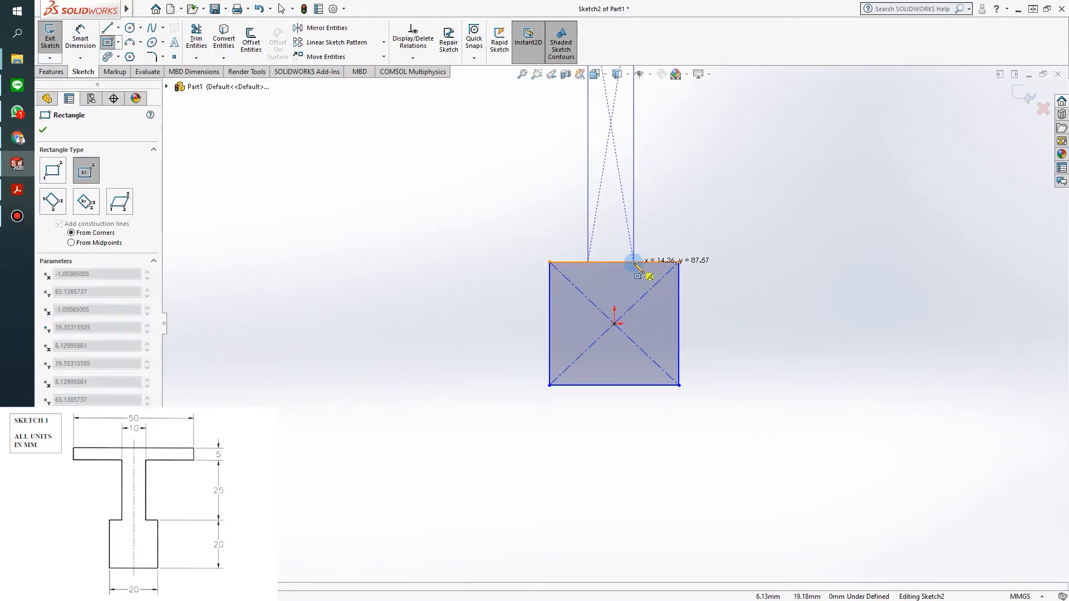
left_click(635, 262)
scroll(623, 191, "up", 3)
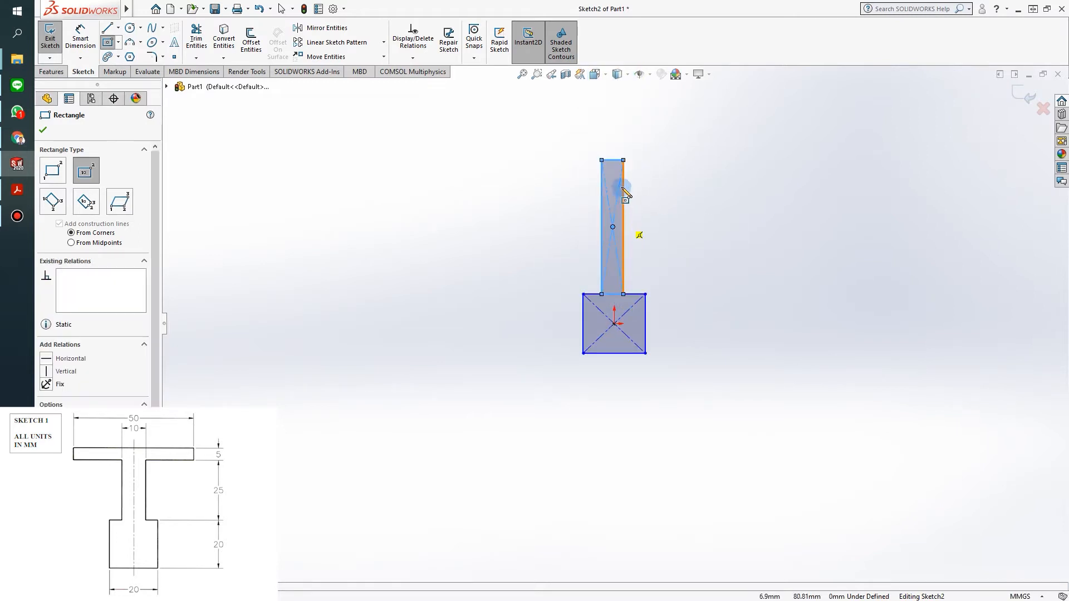
left_click(612, 160)
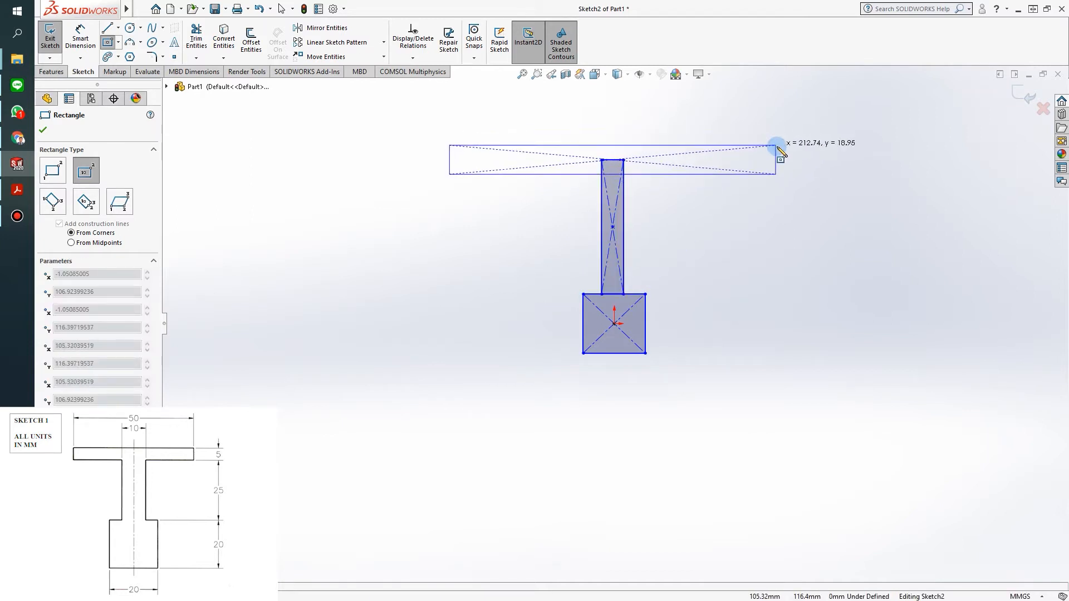
left_click(697, 138)
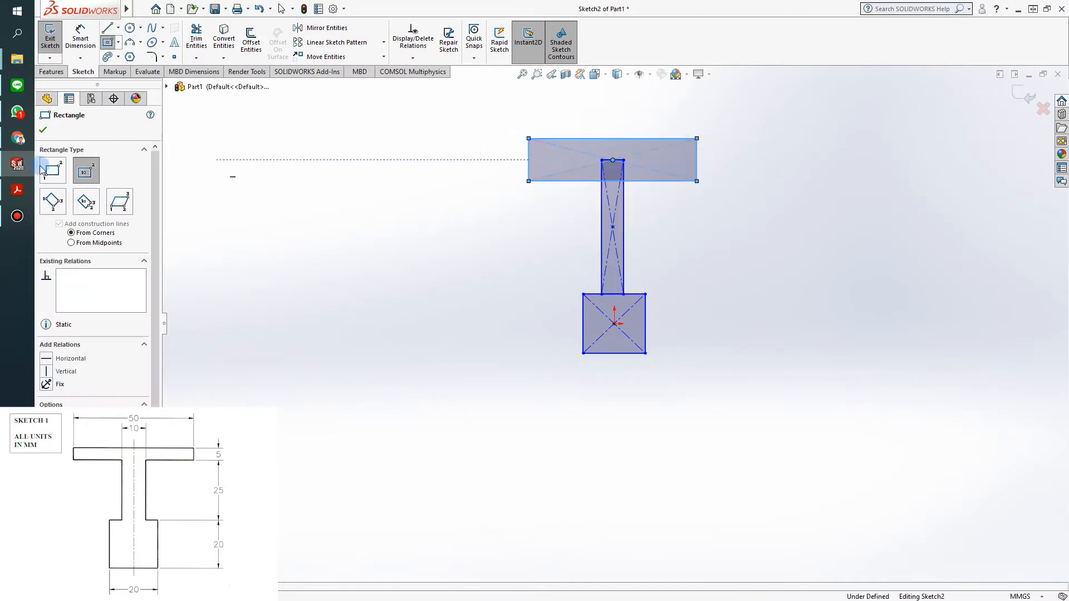
- Dimension the base rectangle at the origin to 20 mm high and 20 mm wide
left_click(80, 39)
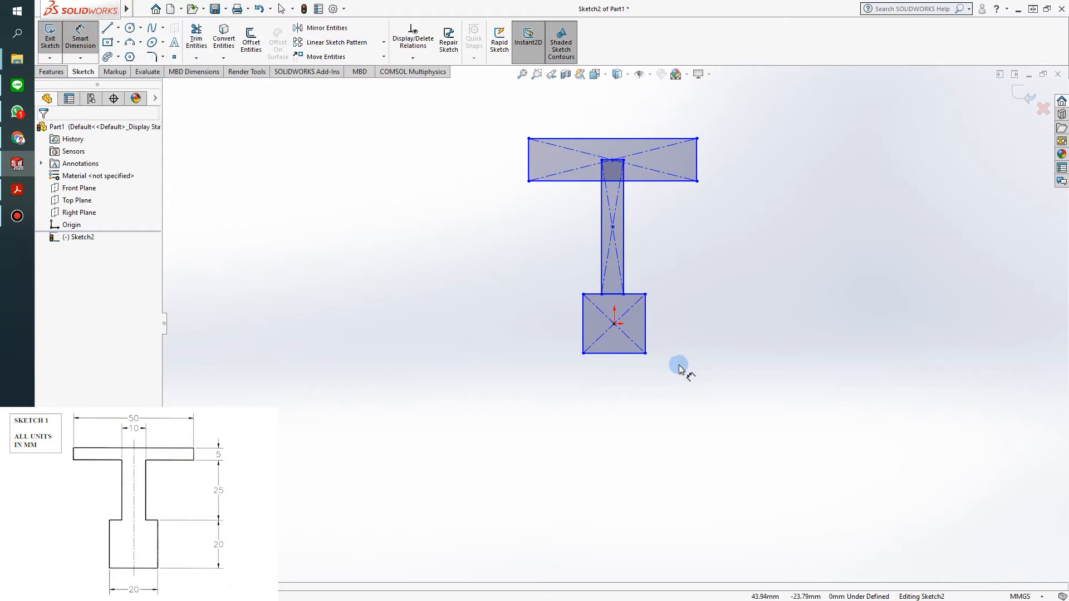
left_click(646, 324)
left_click(706, 321)
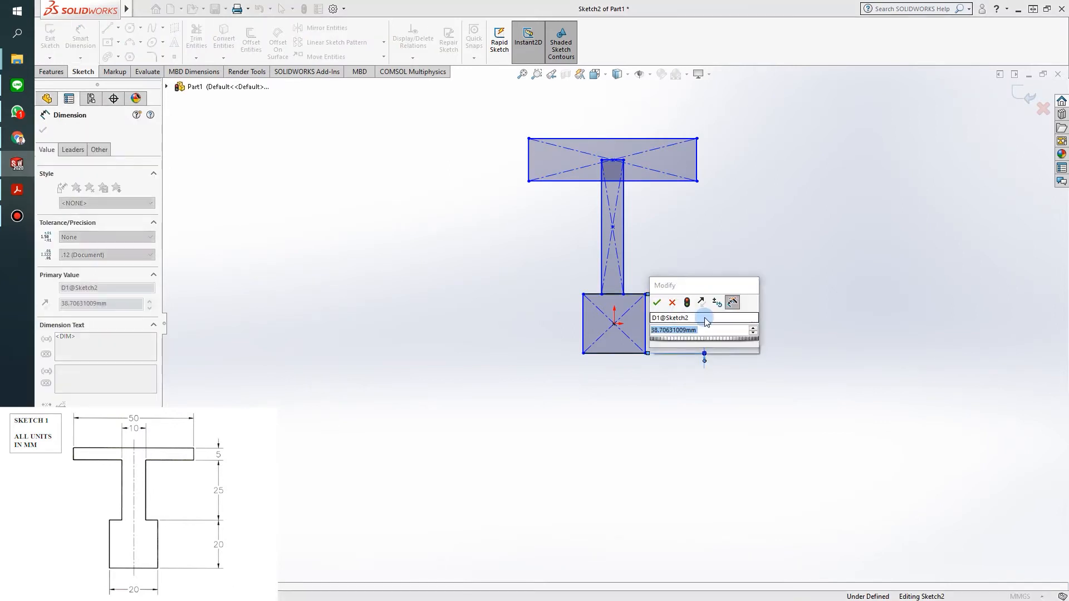
type("20")
key("Return")
left_click(605, 353)
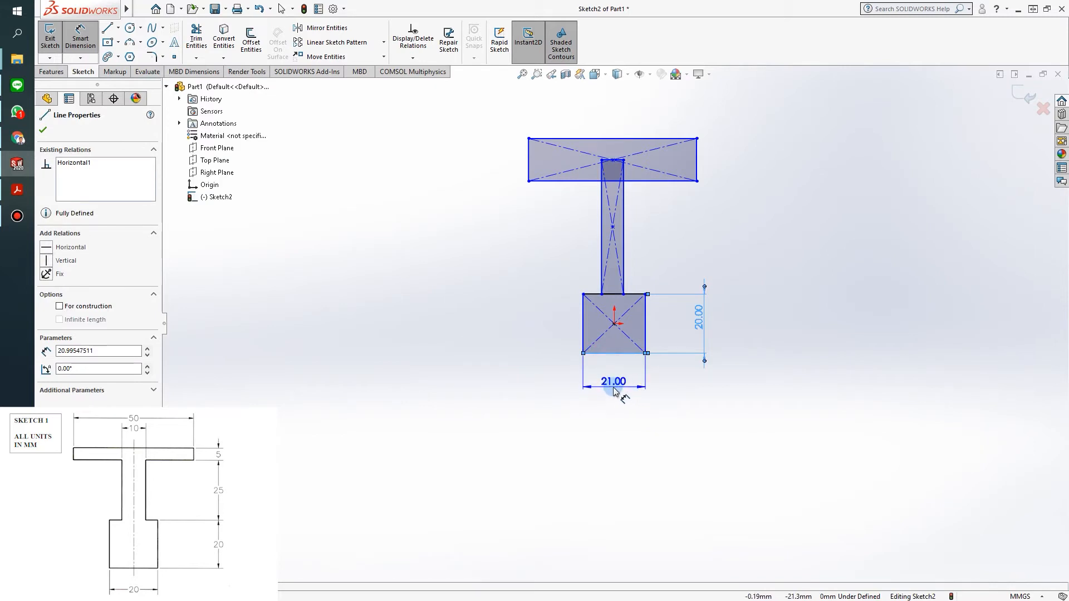
left_click(618, 394)
type("20")
key("Return")
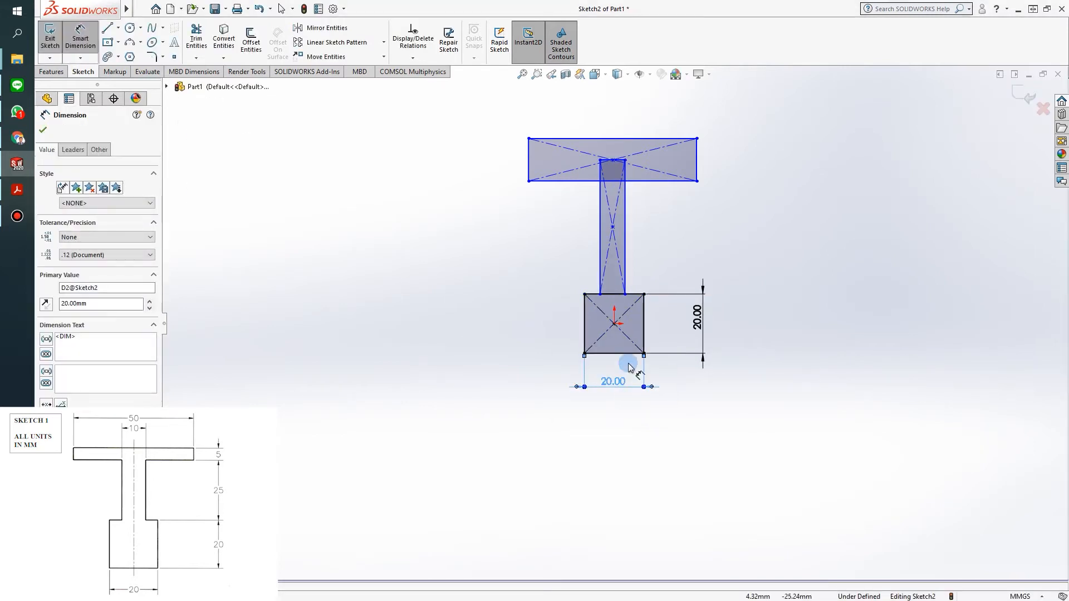
- Dimension the distance from the base's upper edge to the flange's lower edge as 25 mm
scroll(618, 255, "down", 3)
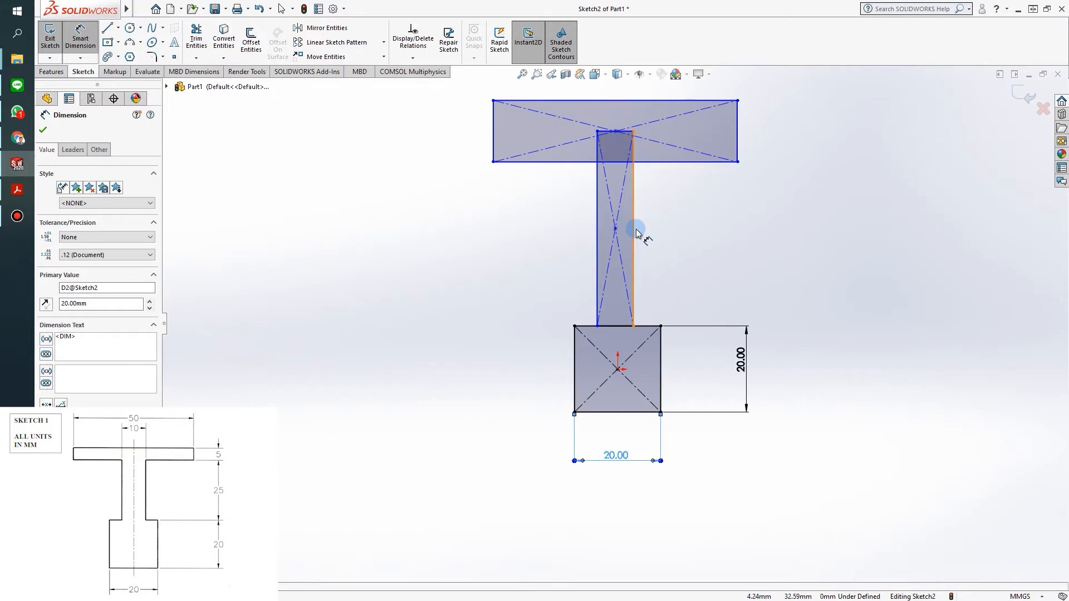
left_click(673, 163)
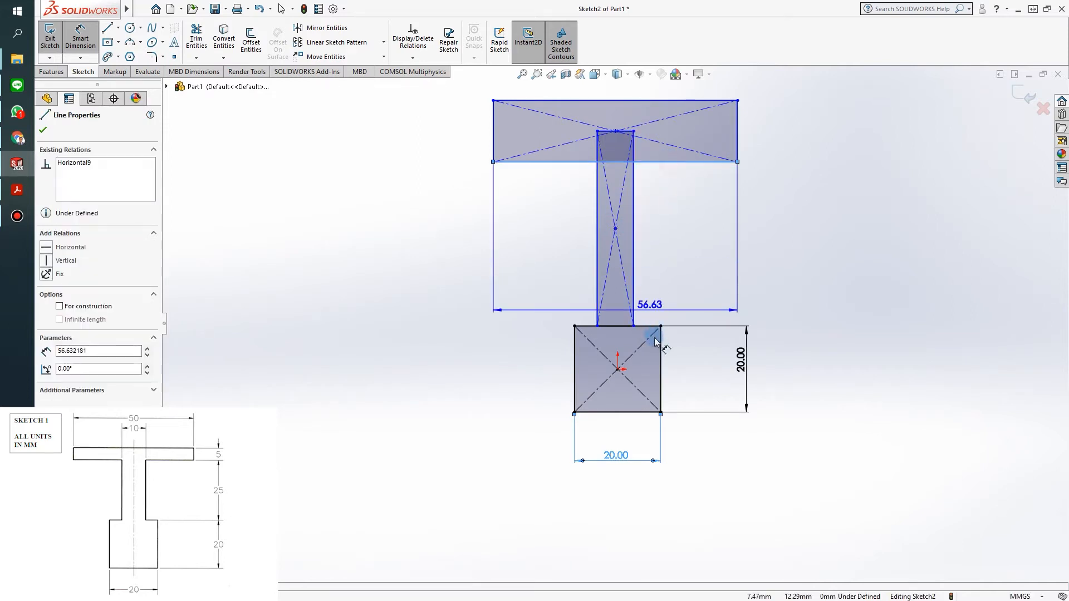
left_click(649, 326)
left_click(815, 300)
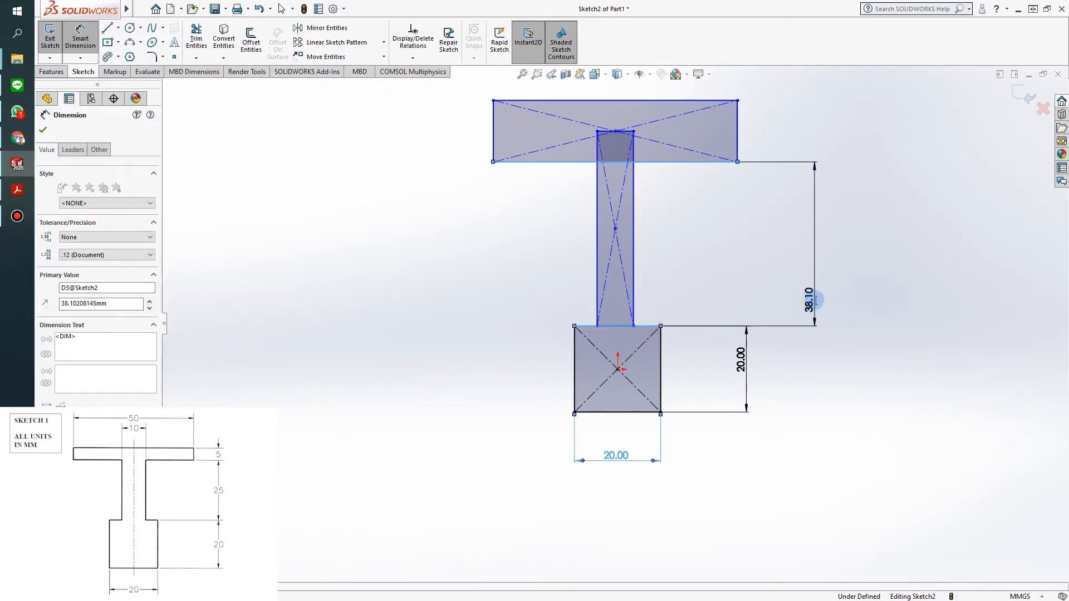
type("25")
key("Return")
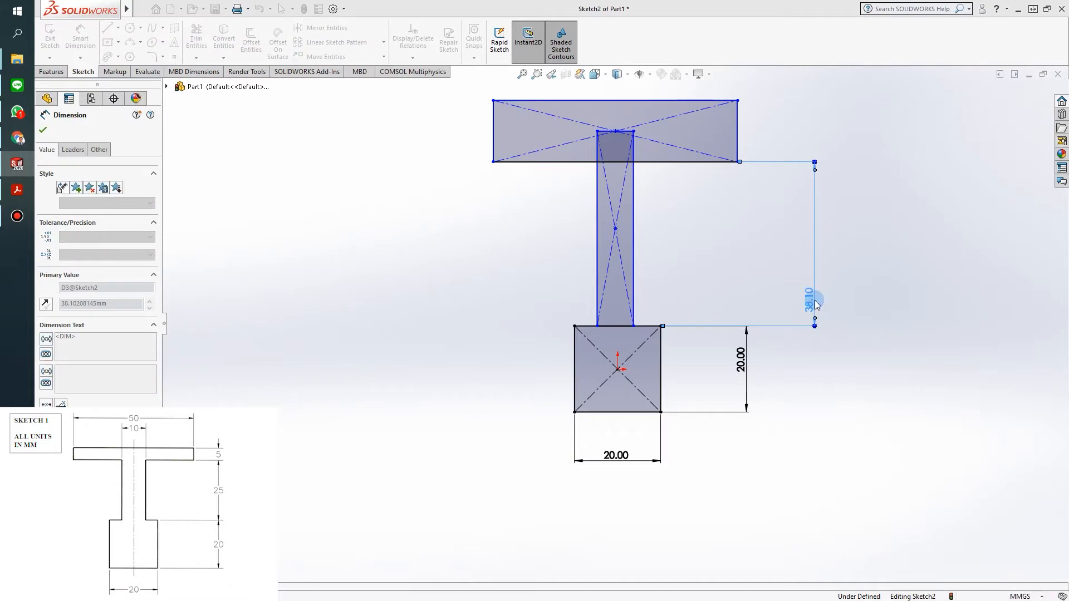
- Dimension the upper flange to 5 mm thick and 50 mm wide
left_click(685, 203)
left_click(680, 157)
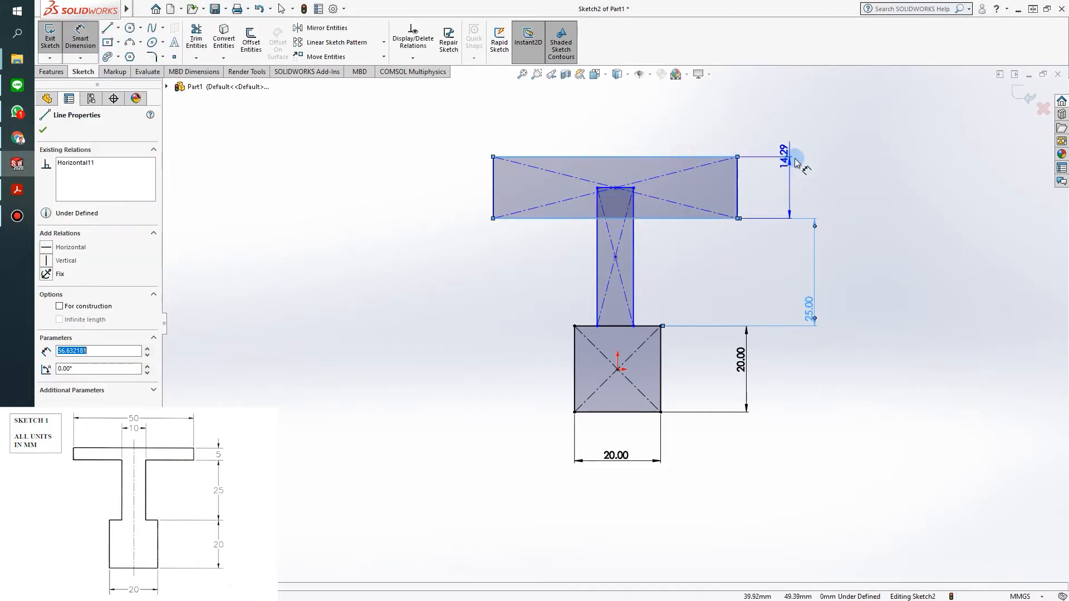
left_click(811, 183)
type("5")
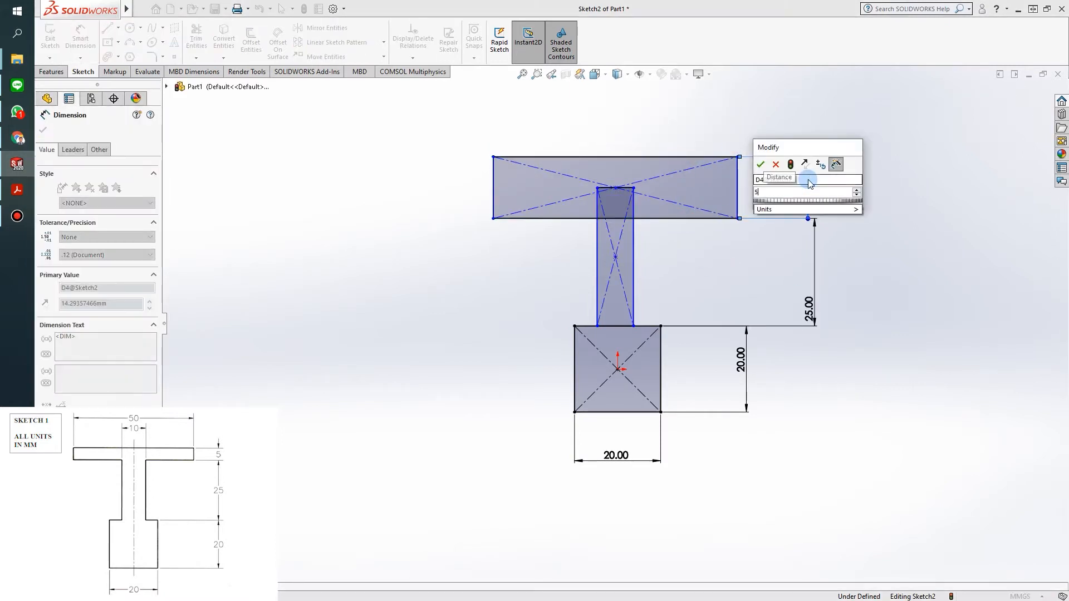
key("Return")
scroll(625, 216, "down", 4)
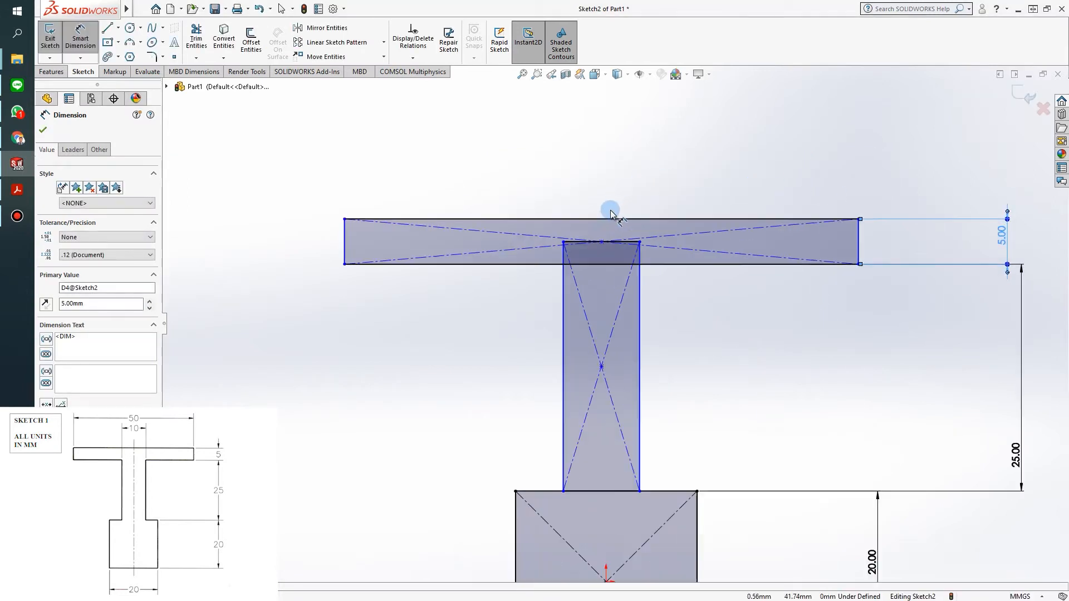
scroll(622, 297, "up", 4)
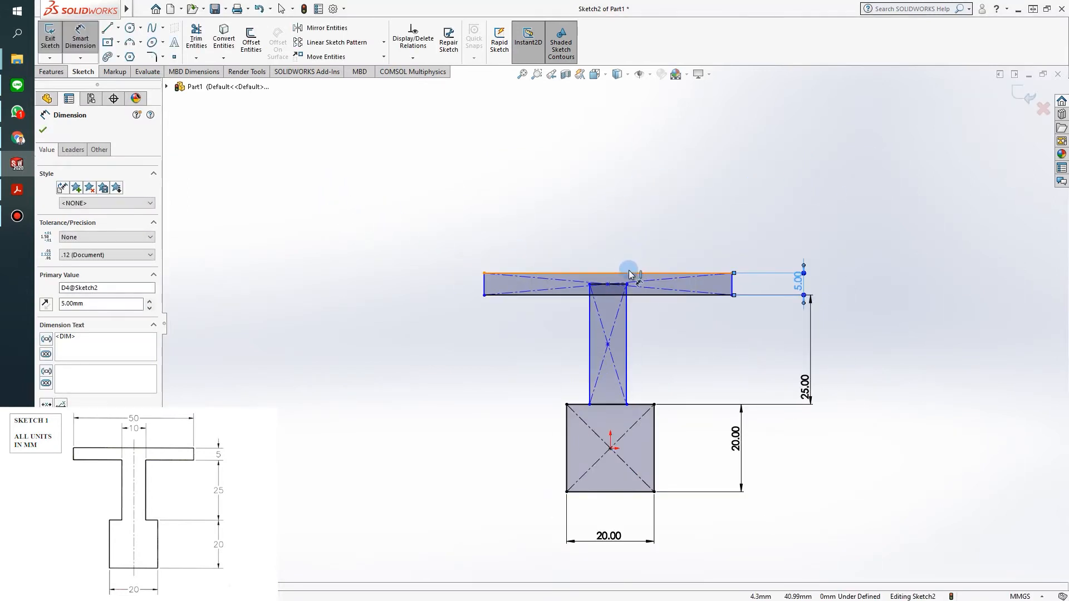
left_click(628, 274)
left_click(616, 202)
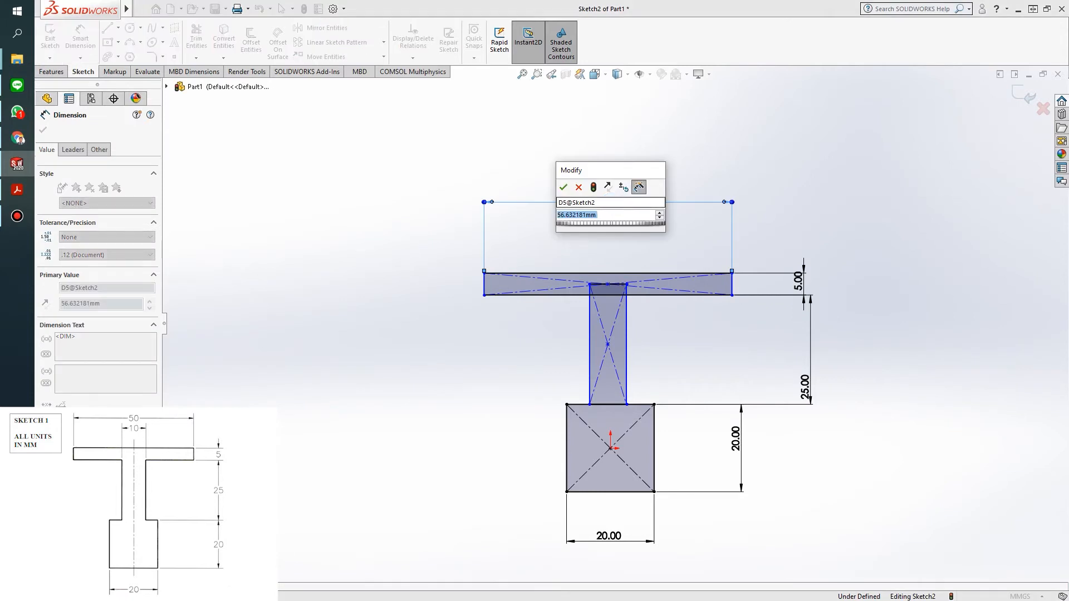
type("50")
key("Return")
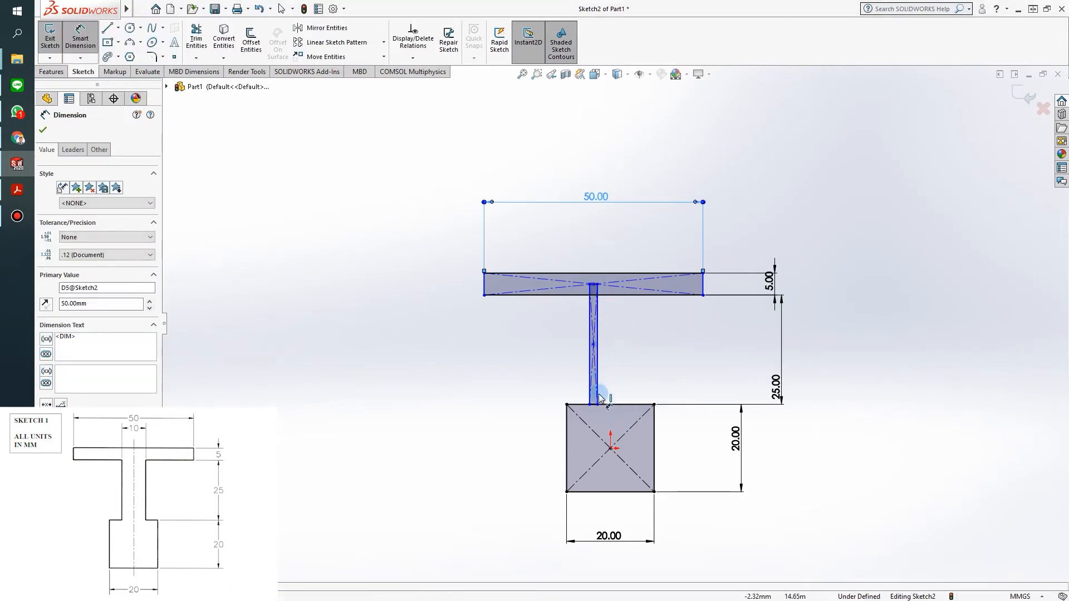
- Dimension the horizontal distance between the right edges of the stem and the base as 10 mm
scroll(600, 397, "down", 1)
scroll(636, 401, "down", 3)
left_click(573, 358)
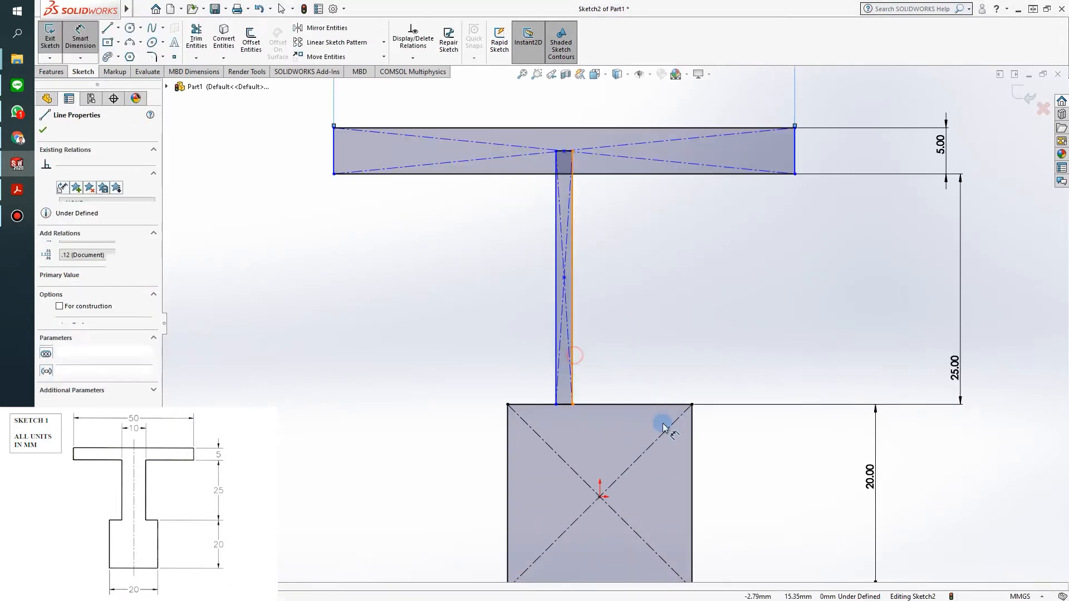
left_click(691, 433)
left_click(671, 479)
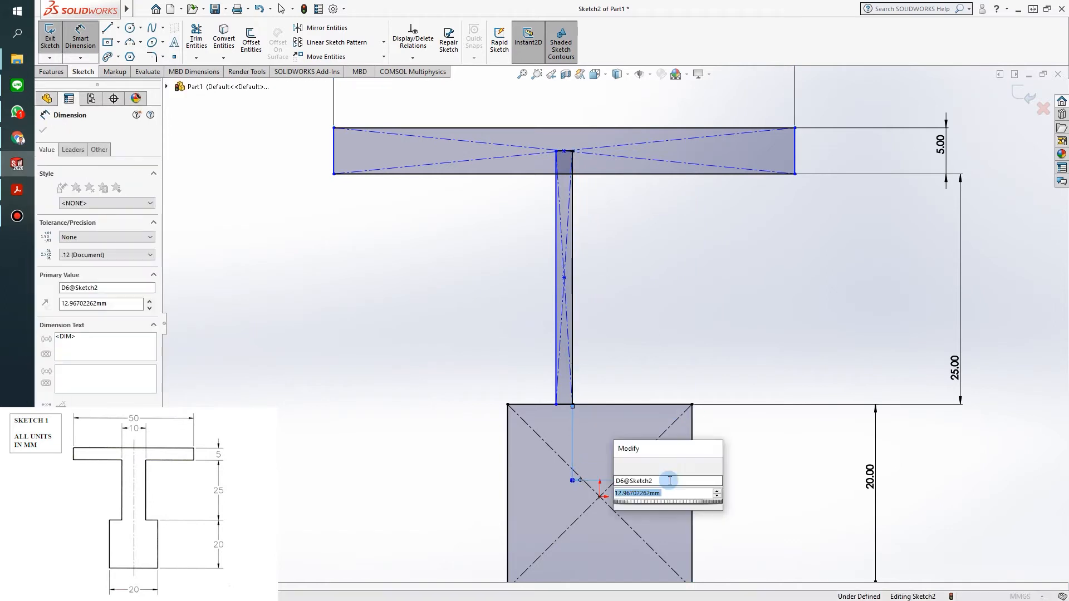
type("10")
key("Return")
scroll(618, 318, "up", 4)
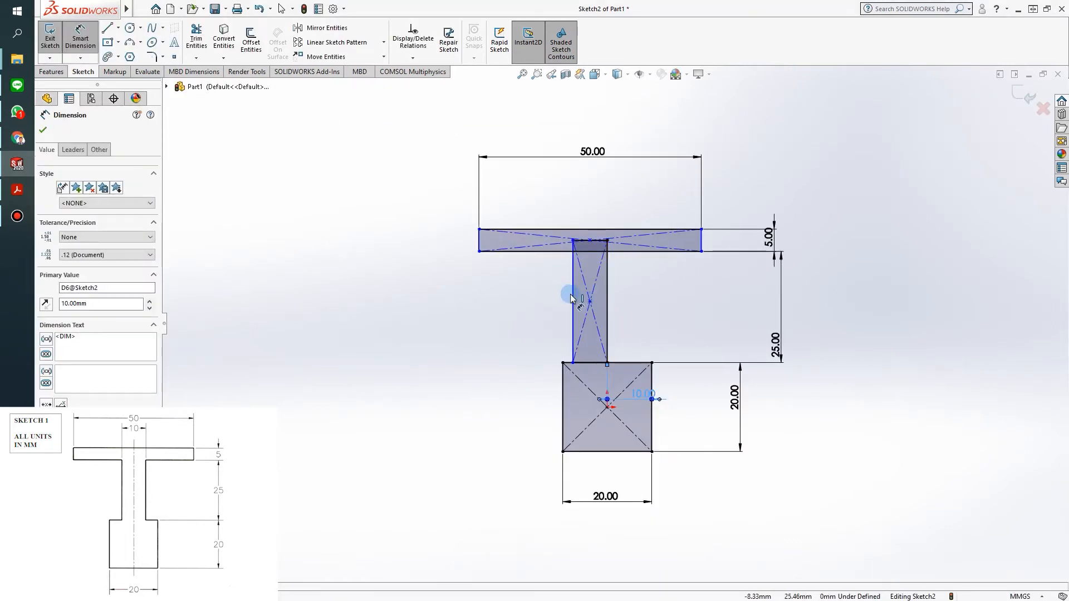
- Dimension the stem's width as 10 mm, placing the dimension above the flange
left_click(607, 301)
left_click(574, 301)
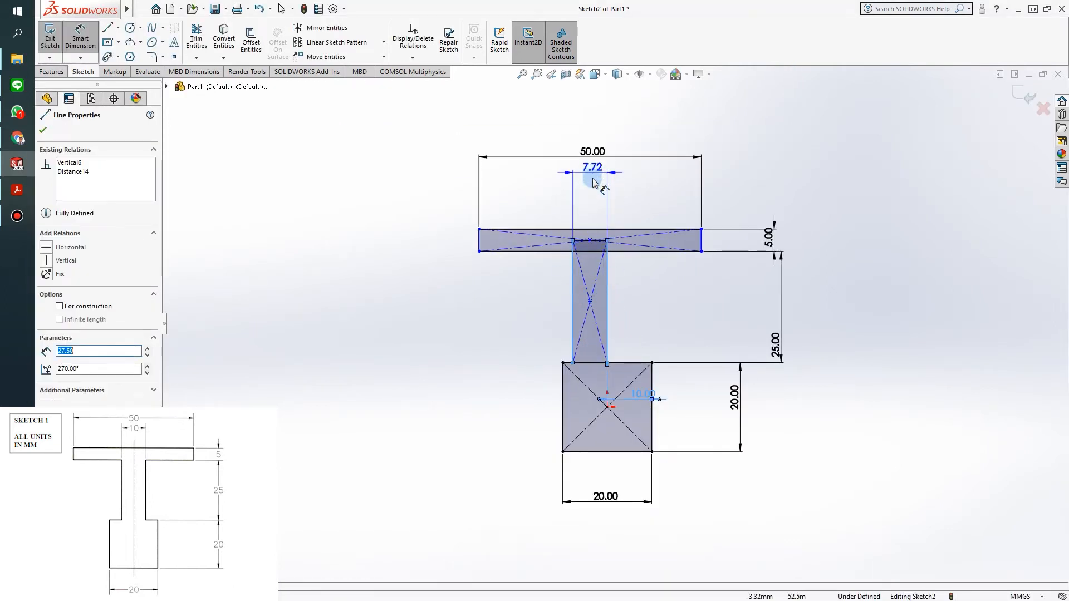
left_click(593, 177)
type("10")
key("Return")
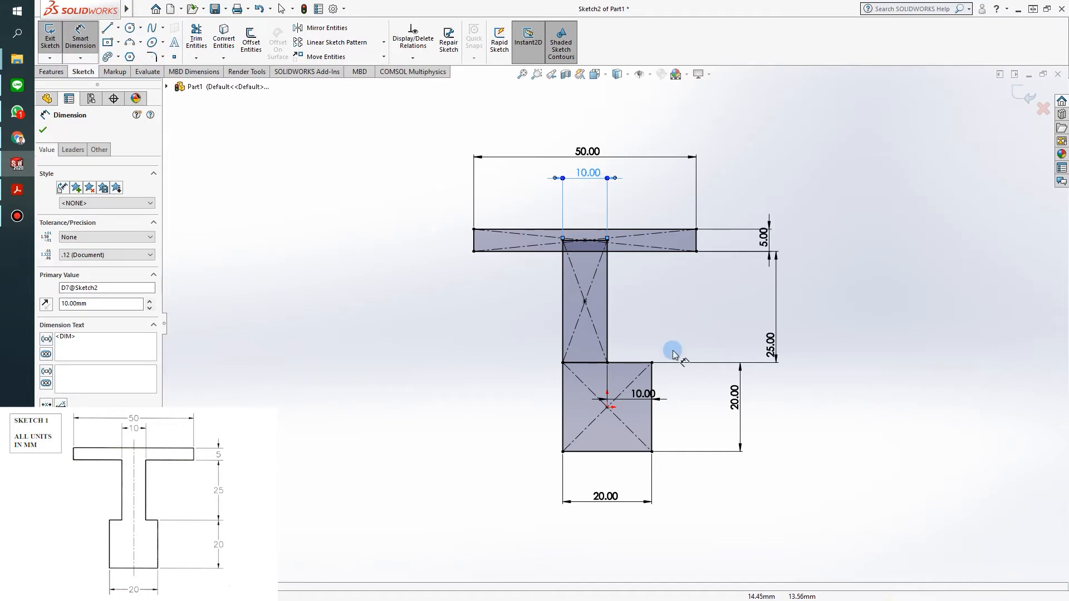
- Change the distance between the right edges of the stem and the base to 5 mm
double_click(643, 394)
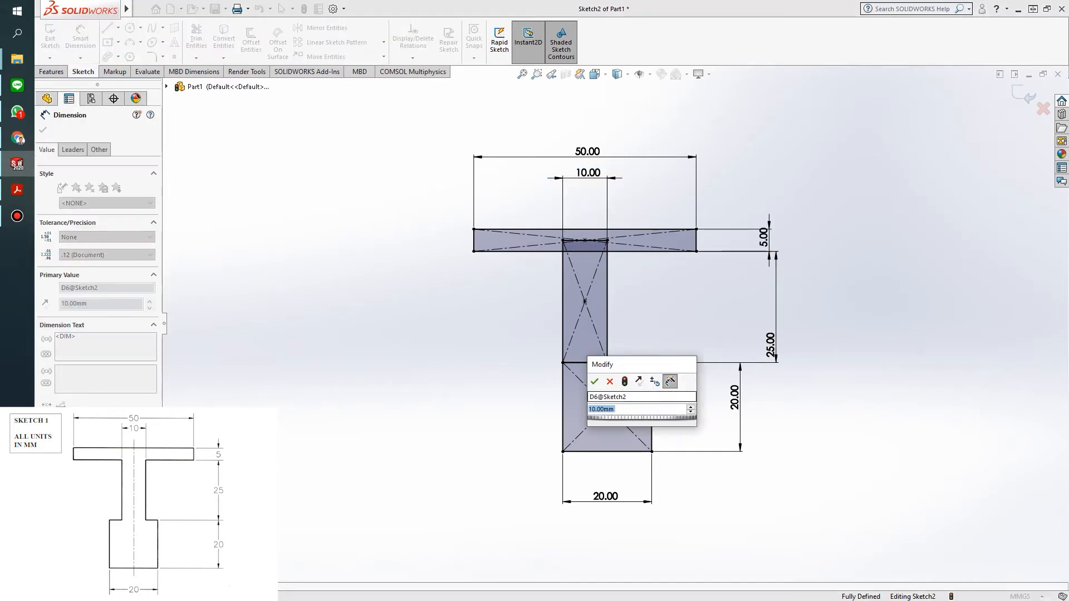
type("5")
key("Return")
scroll(600, 233, "down", 2)
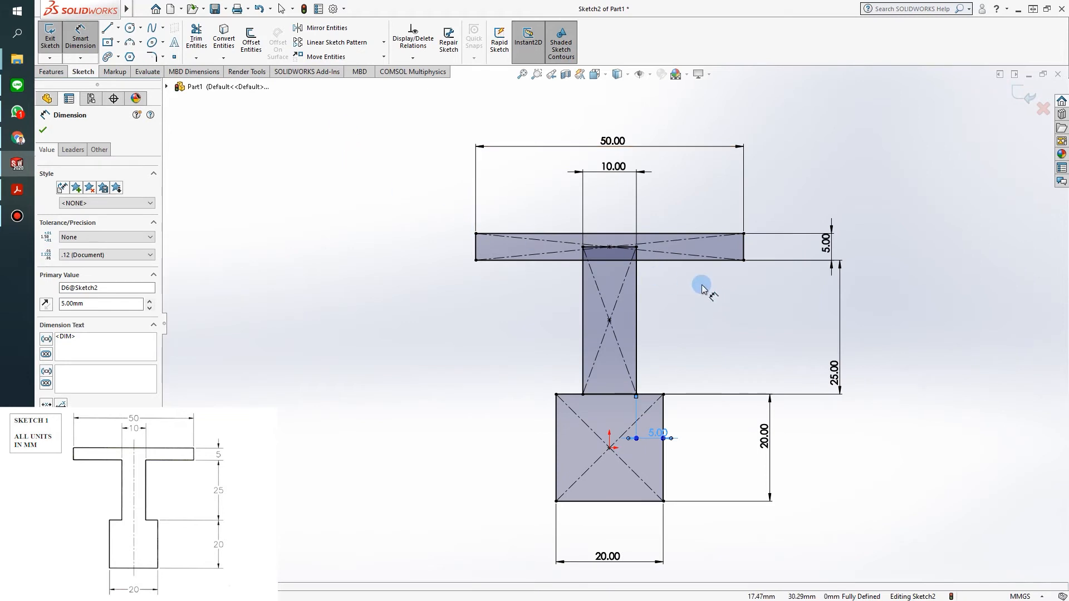
left_click(196, 41)
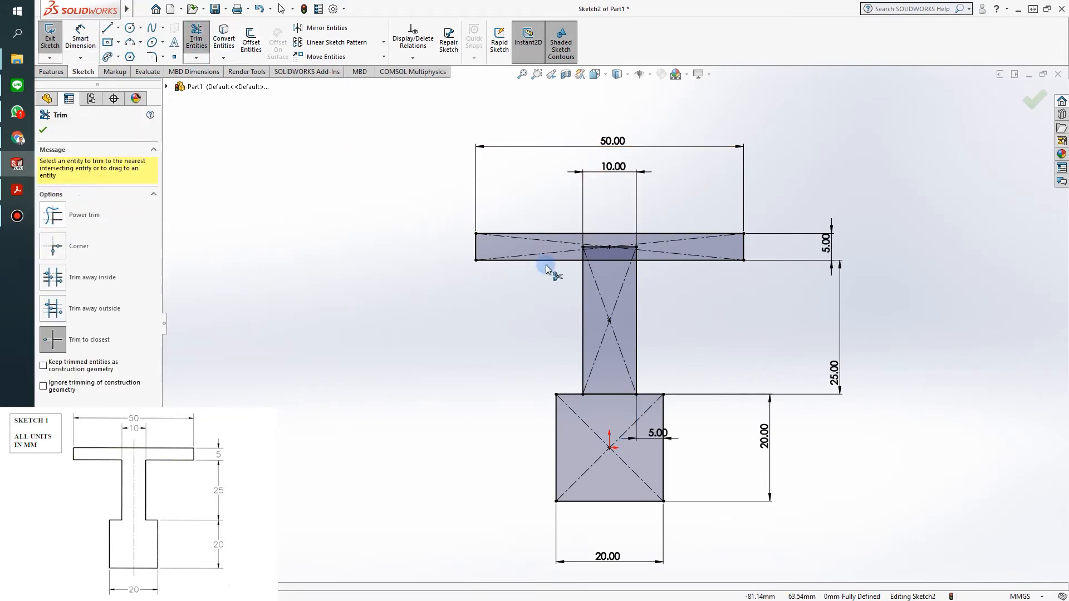
left_click(565, 246)
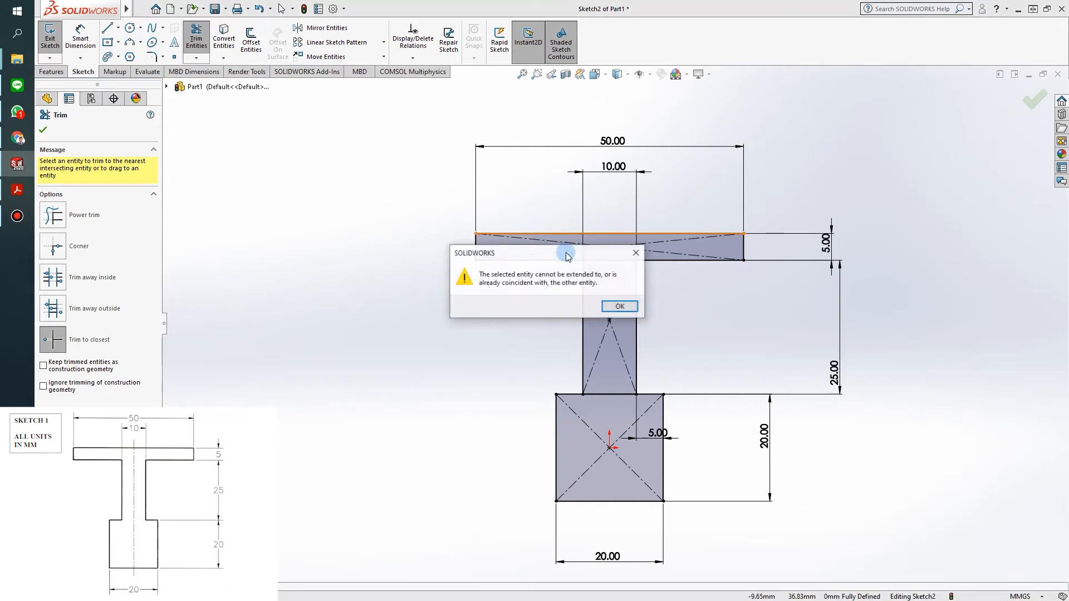
left_click(637, 252)
left_click(78, 220)
scroll(499, 295, "down", 5)
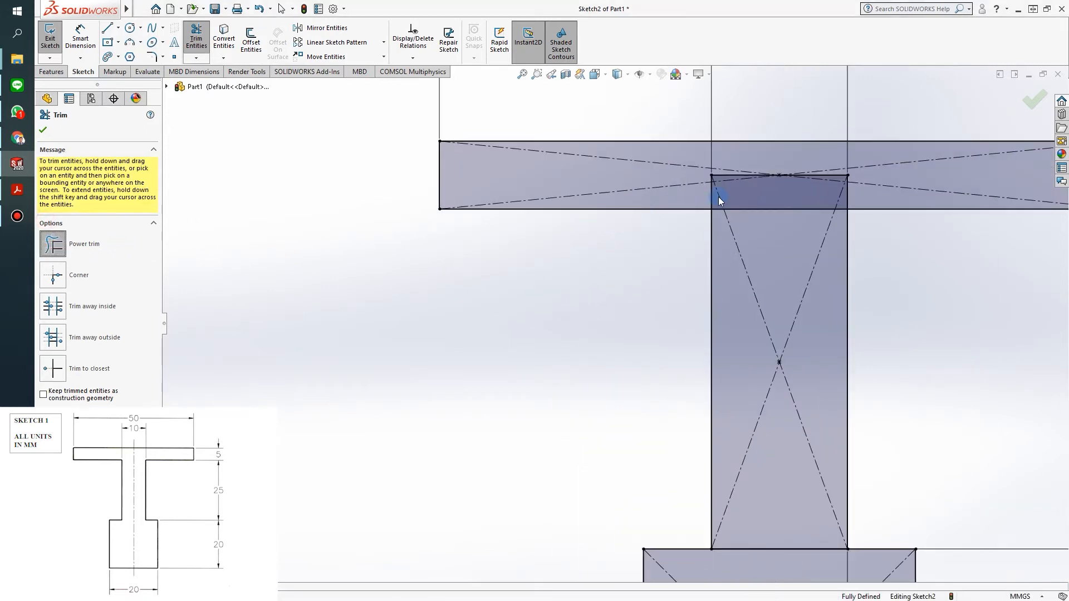
left_click_drag(650, 165, 657, 198)
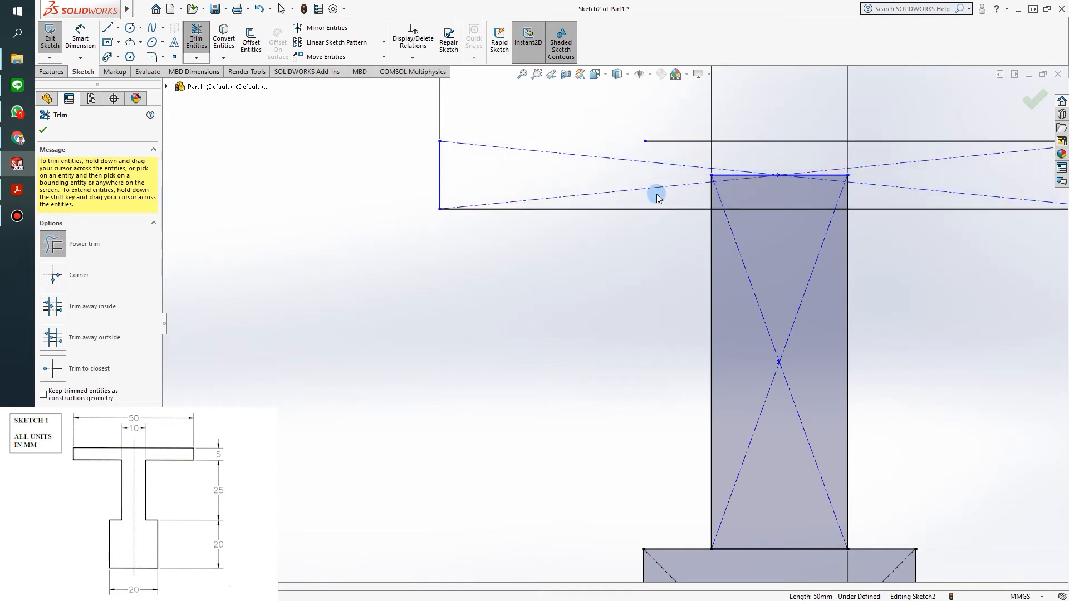
key("Escape")
key("ctrl+z")
left_click(675, 168)
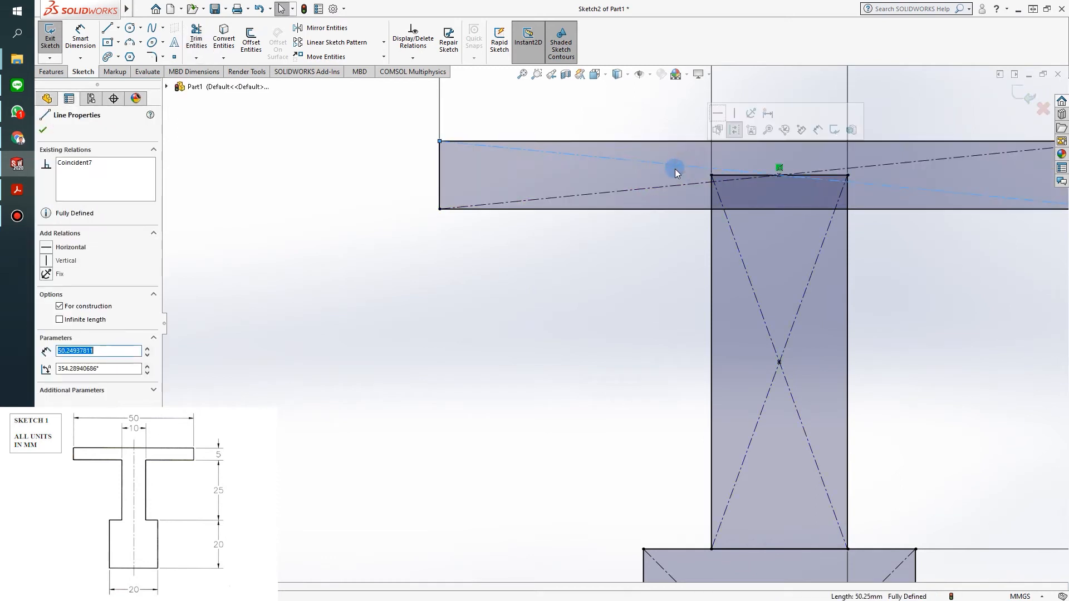
left_click(42, 131)
- Trim the flange's construction diagonals on the left side of the stem using Trim to closest
left_click(196, 39)
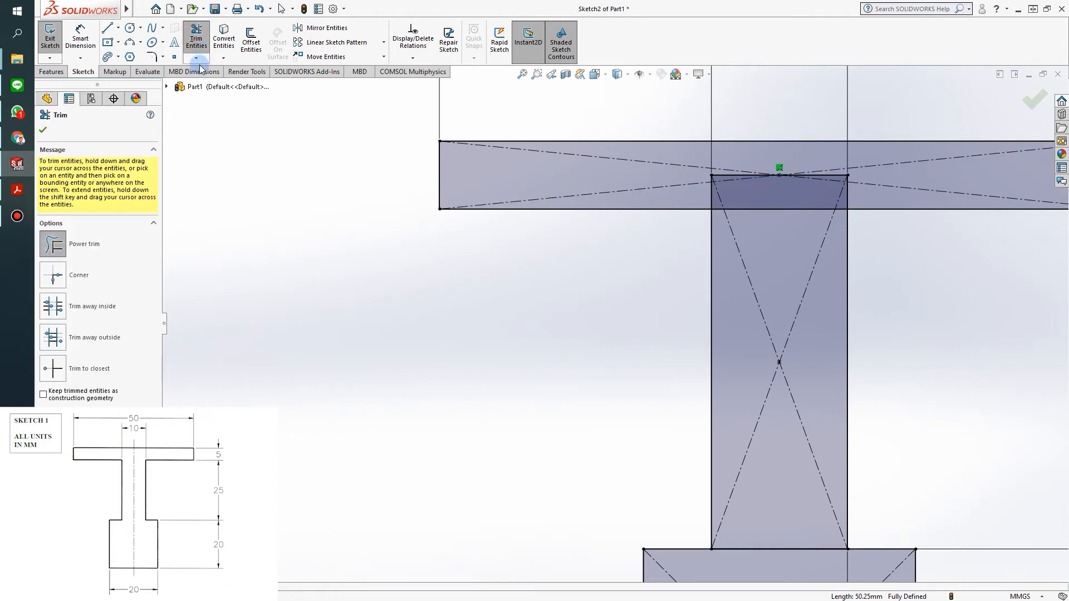
left_click(54, 281)
left_click(50, 334)
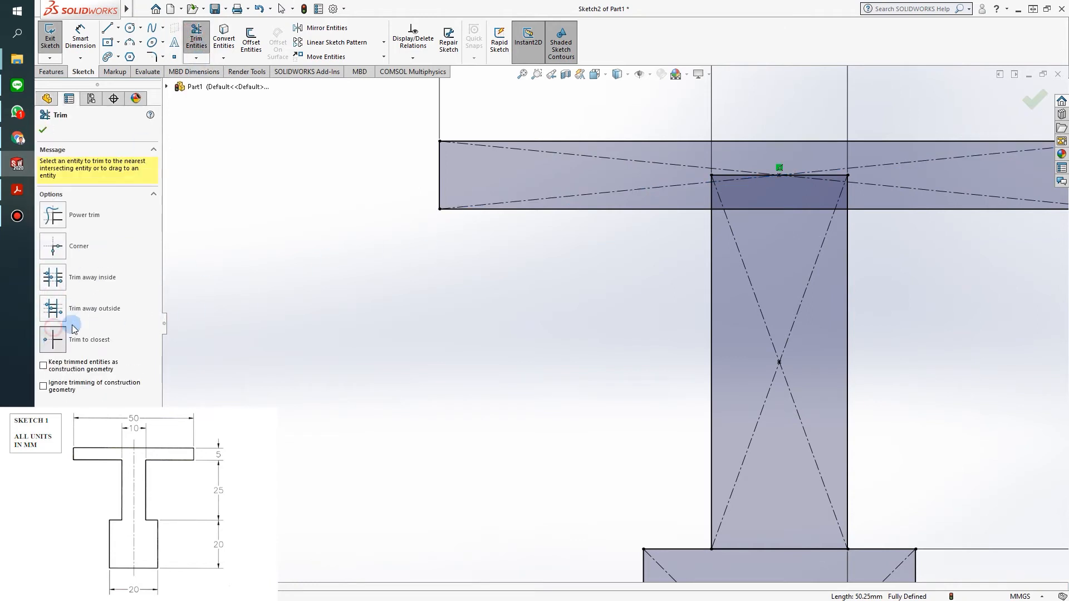
left_click(695, 166)
left_click(689, 185)
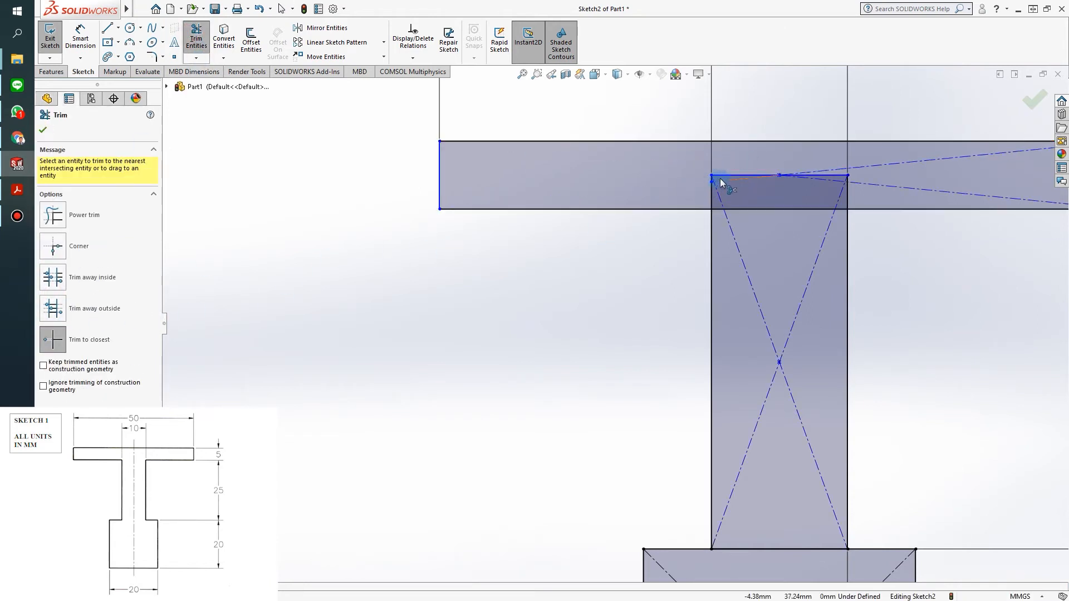
- Trim away the stem's outline and the construction diagonals inside the flange overlap, accepting deletion of the midpoint relation
left_click(714, 182)
right_click(689, 171)
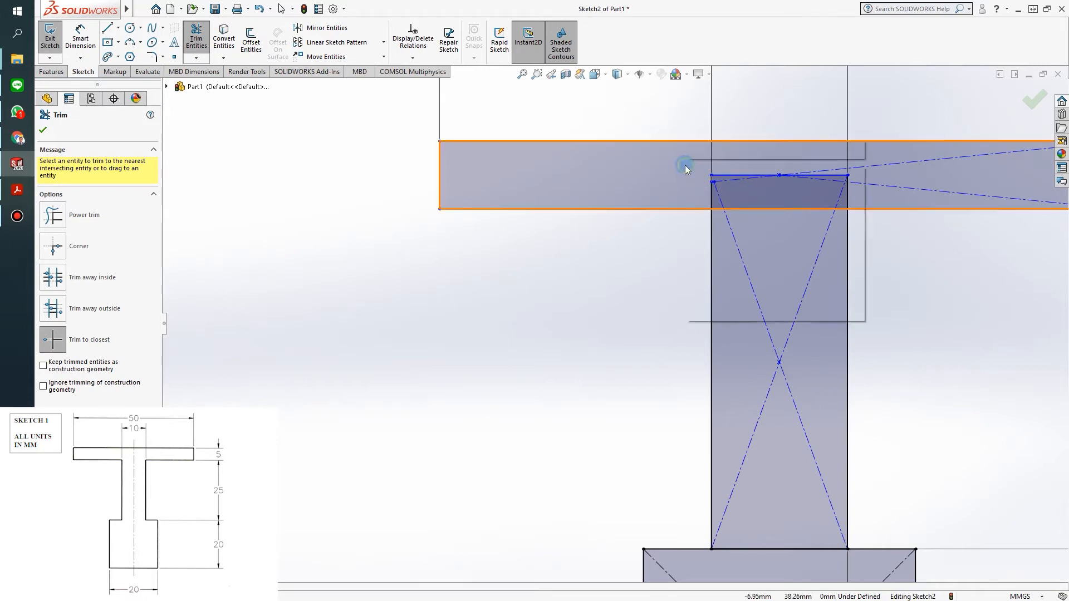
left_click(713, 189)
left_click(665, 169)
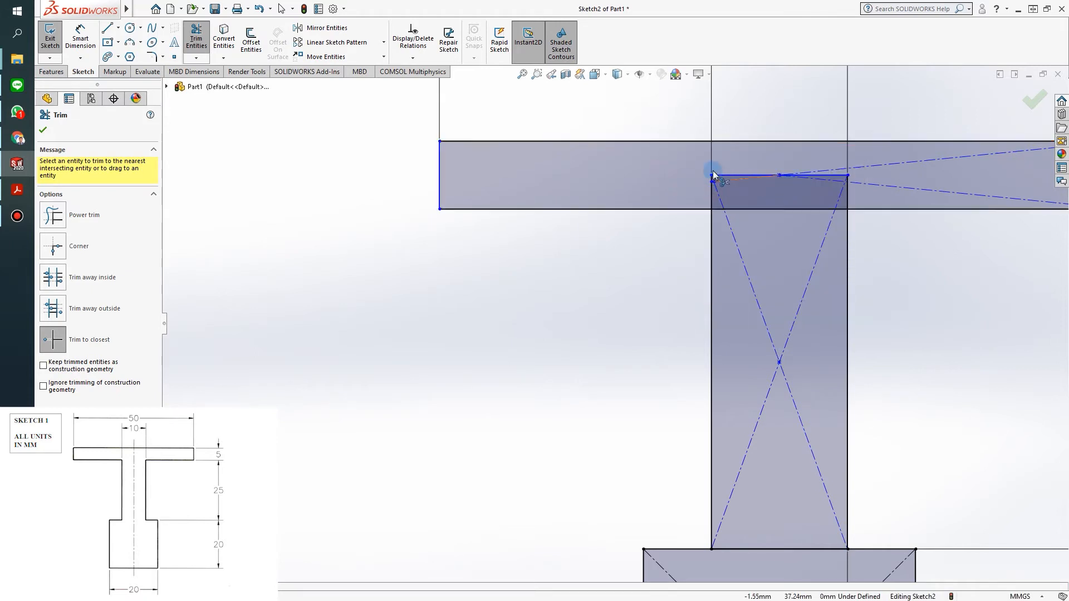
left_click(746, 176)
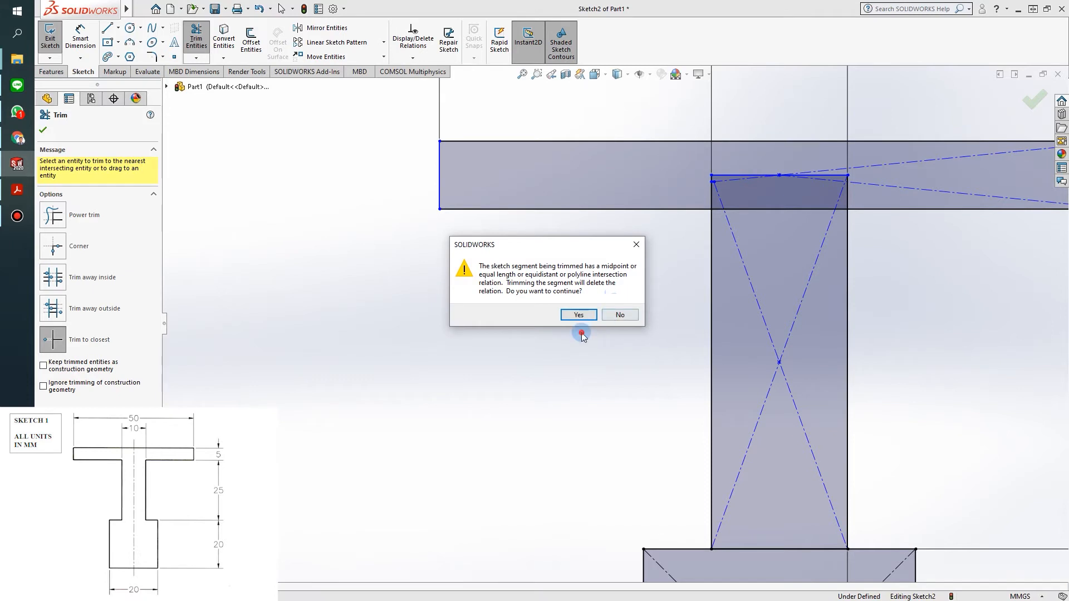
left_click(579, 315)
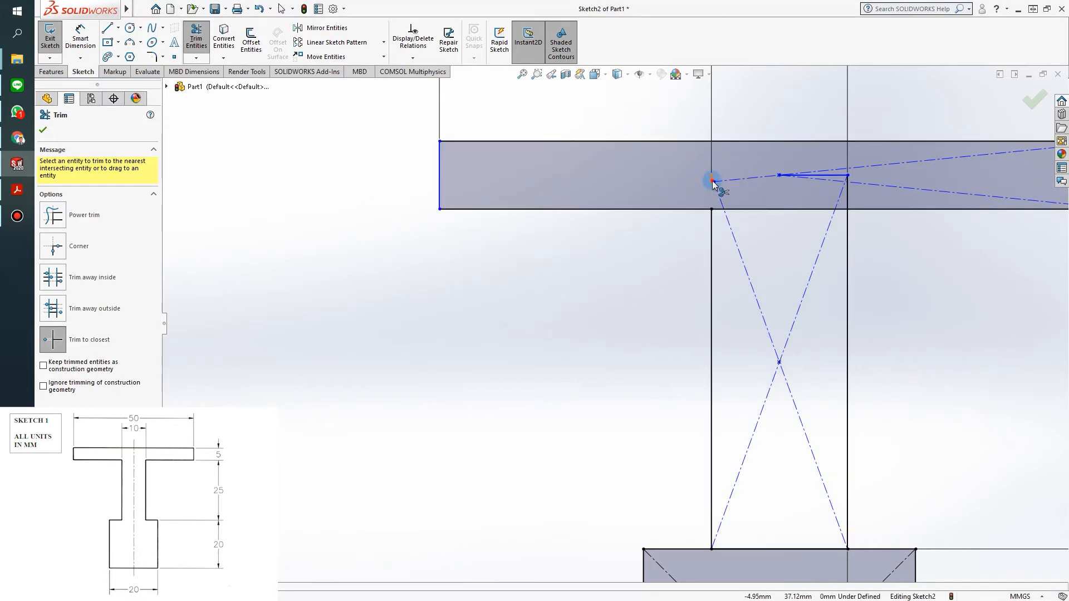
left_click(719, 181)
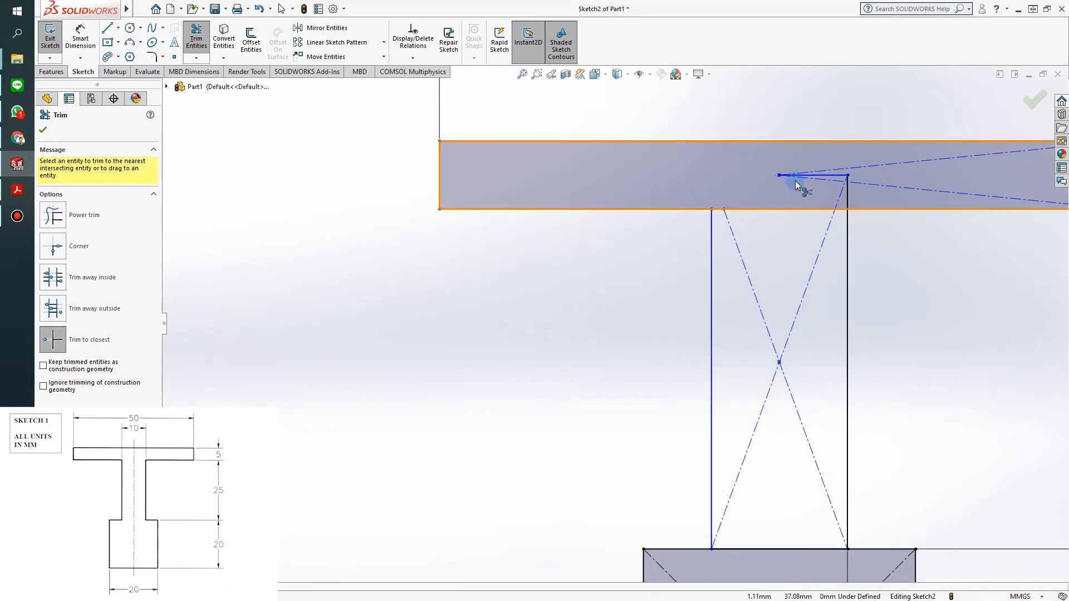
left_click(808, 177)
left_click(846, 181)
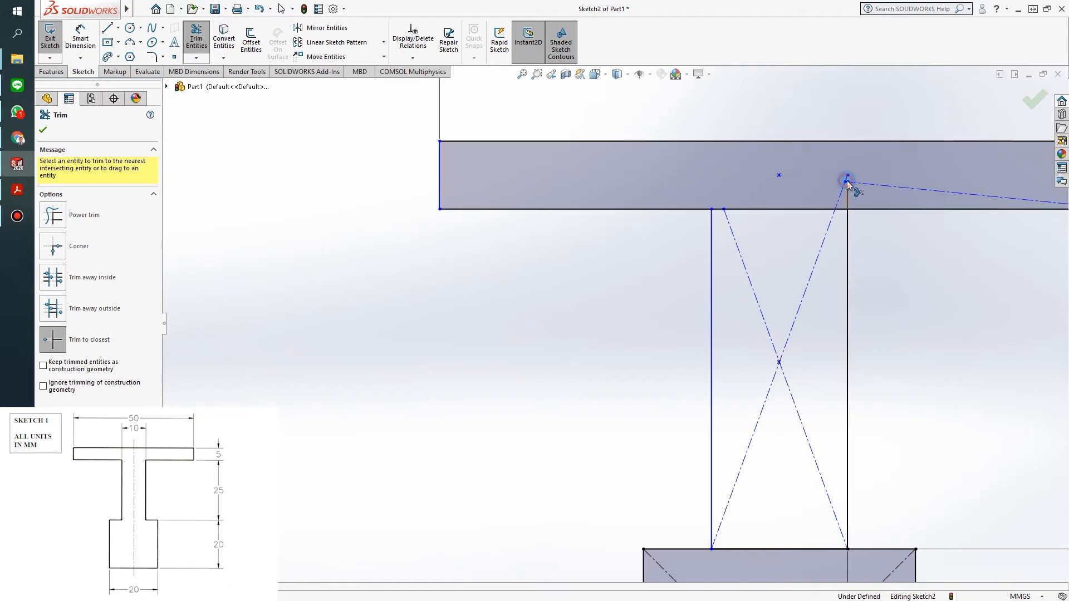
- Trim the flange's lower edge between the stem's sides and the upper halves of the stem's construction diagonals
left_click(826, 209)
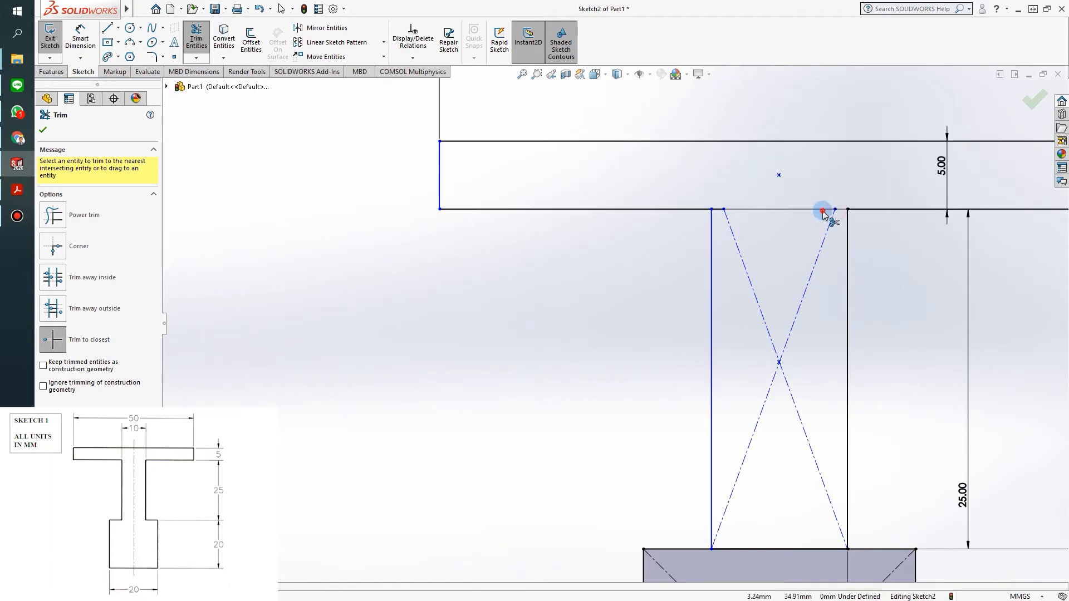
scroll(818, 211, "up", 3)
scroll(745, 231, "down", 2)
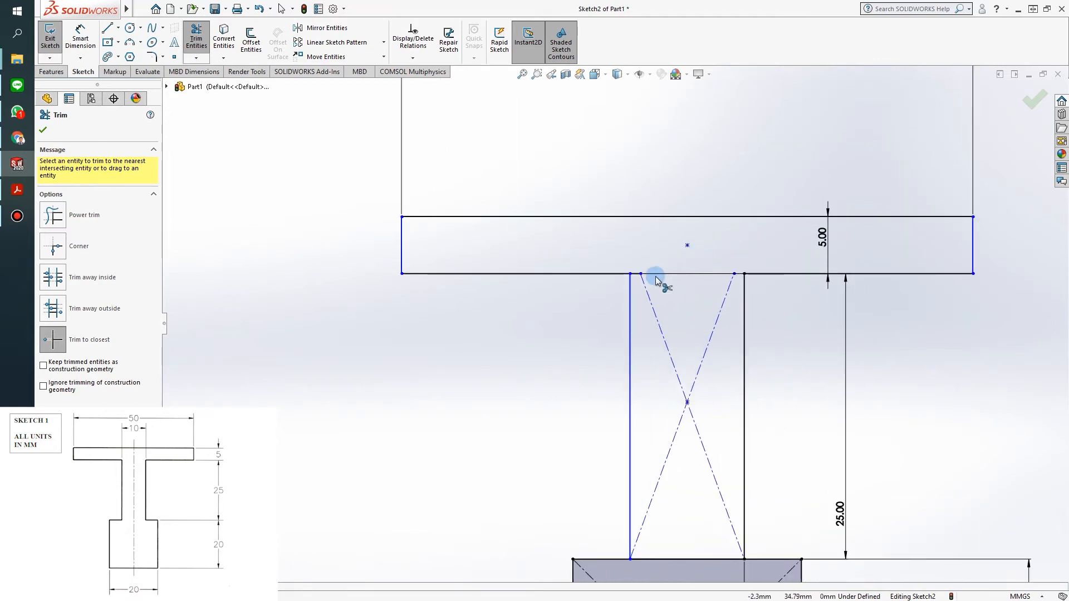
left_click(638, 274)
left_click(642, 295)
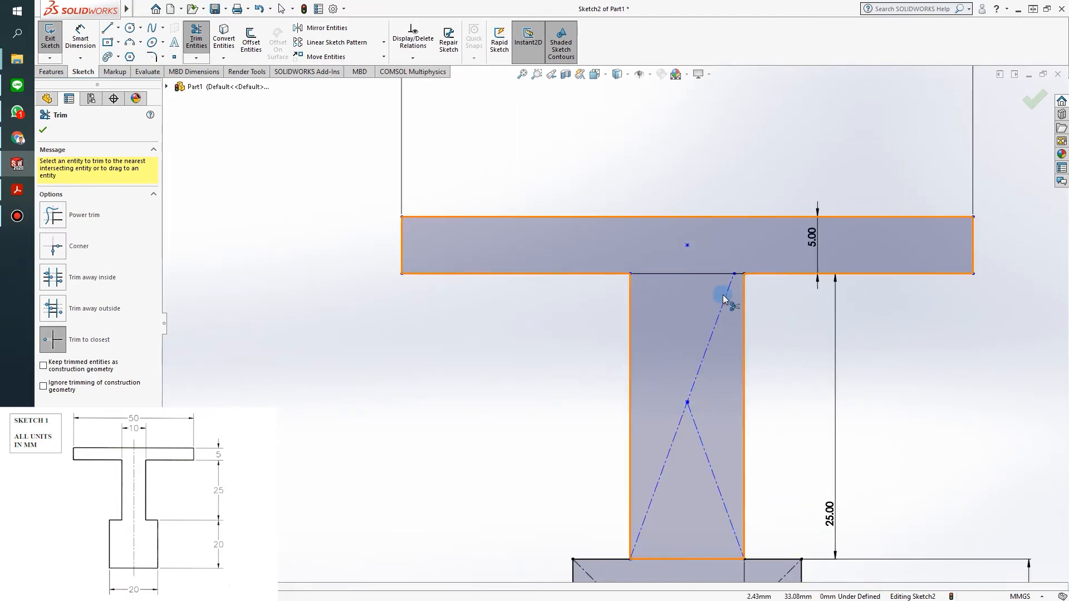
left_click(730, 288)
- Trim the lower halves of the stem's diagonals and the base's top edge between the stem's sides, then finish trimming
scroll(717, 335, "down", 2)
scroll(666, 422, "up", 2)
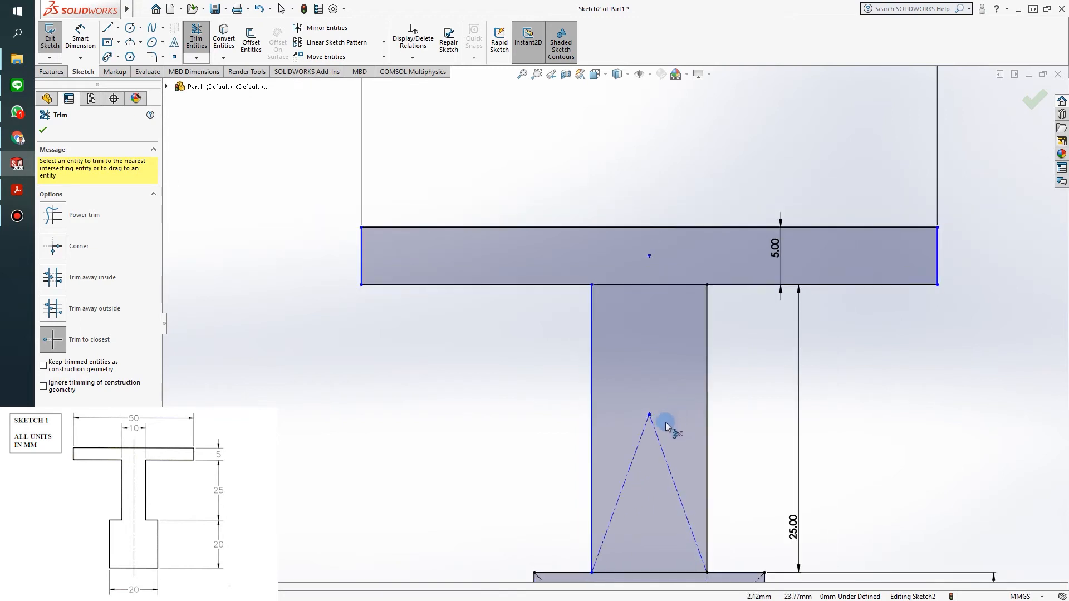
left_click(659, 437)
scroll(626, 442, "up", 2)
scroll(618, 422, "down", 2)
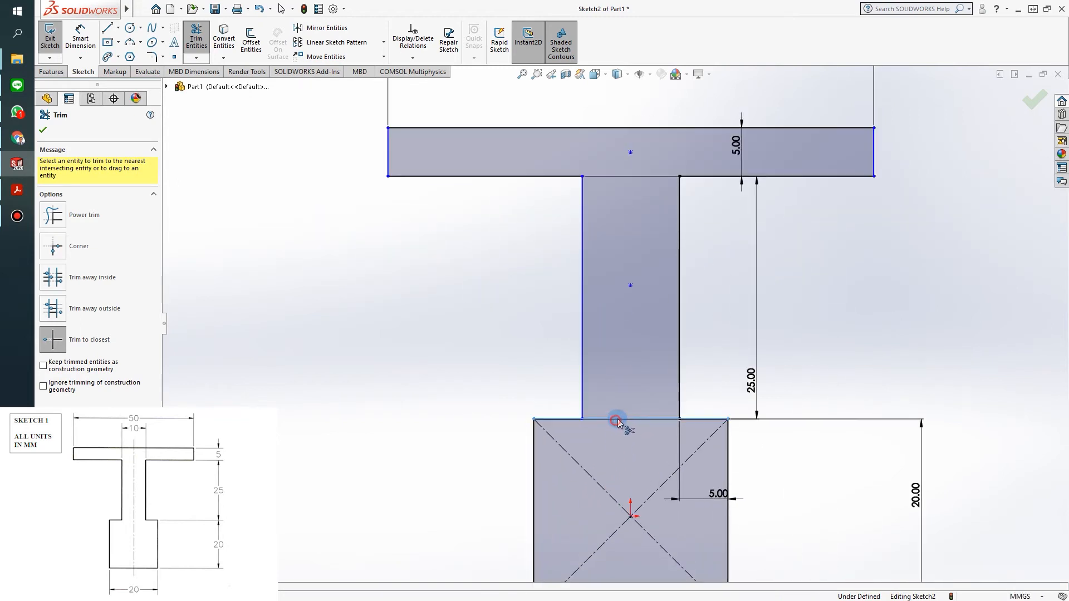
scroll(646, 434, "up", 3)
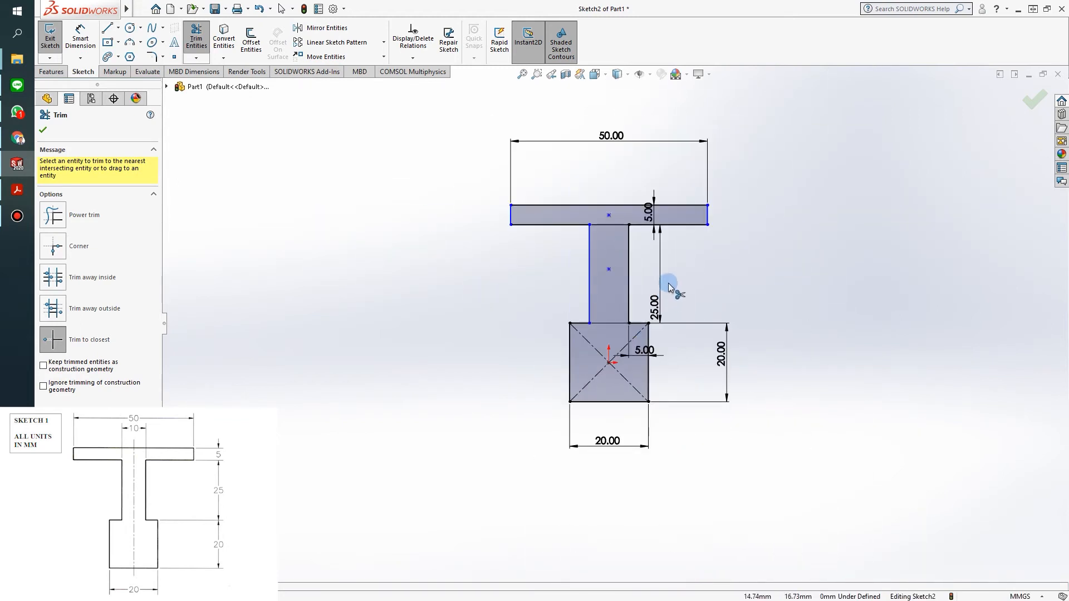
left_click(1036, 101)
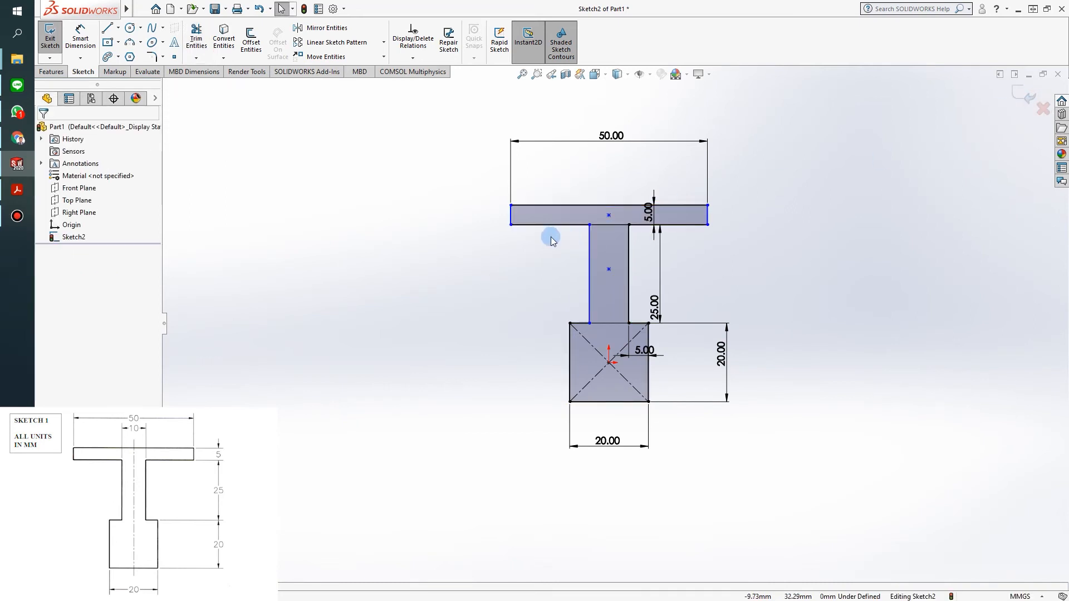
- Extrude the T-shaped profile as a blind boss 25 mm deep
mouse_move(549, 239)
middle_mouse_down()
mouse_move(556, 279)
mouse_move(644, 292)
mouse_move(533, 251)
mouse_move(542, 244)
middle_mouse_up()
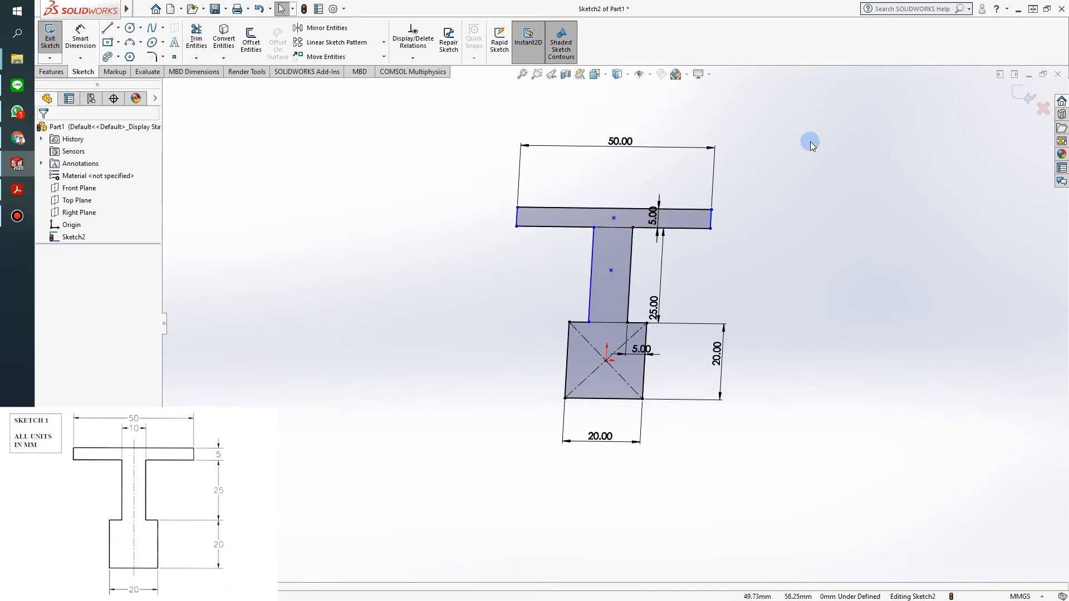
right_click(88, 193)
left_click(139, 173)
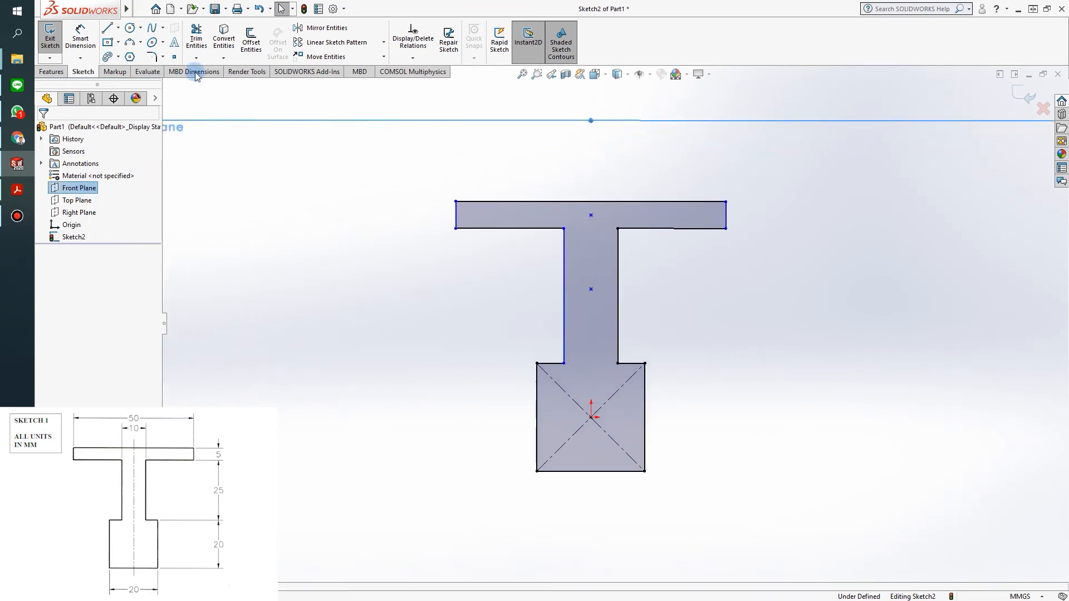
left_click(51, 71)
left_click(54, 39)
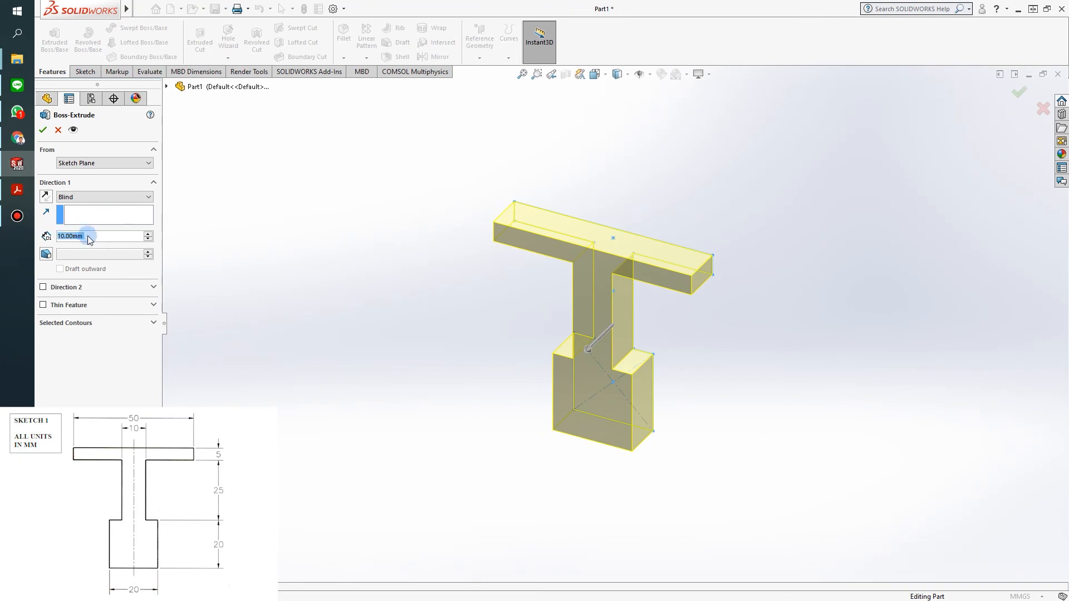
scroll(238, 271, "up", 1)
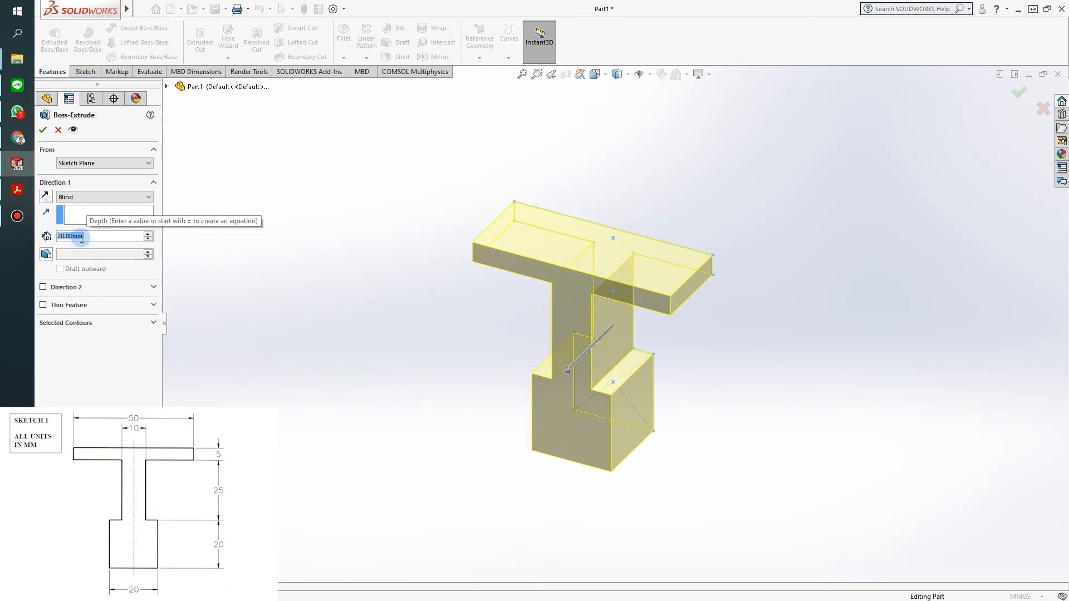
type("25")
key("Return")
left_click(41, 131)
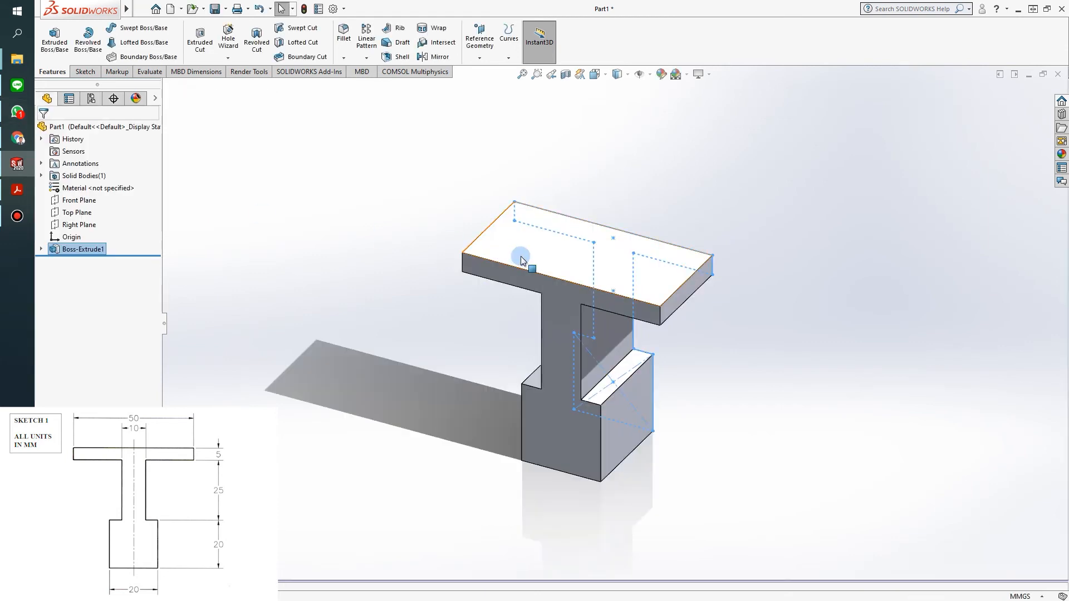
- Apply the cast stainless steel appearance from the Metal > Steel category to the T-shaped solid
left_click(784, 343)
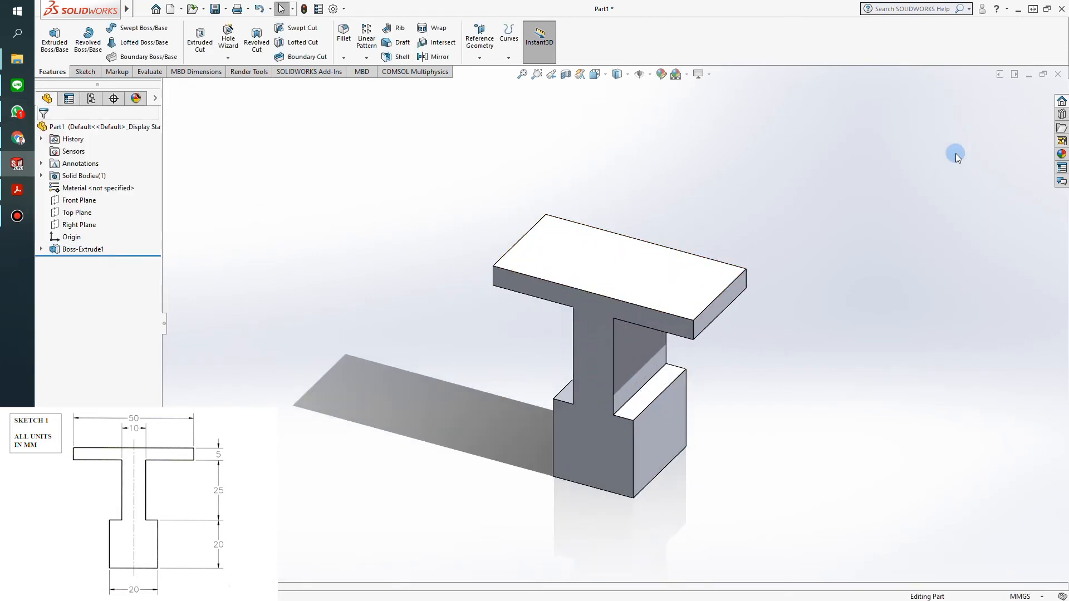
left_click(1062, 155)
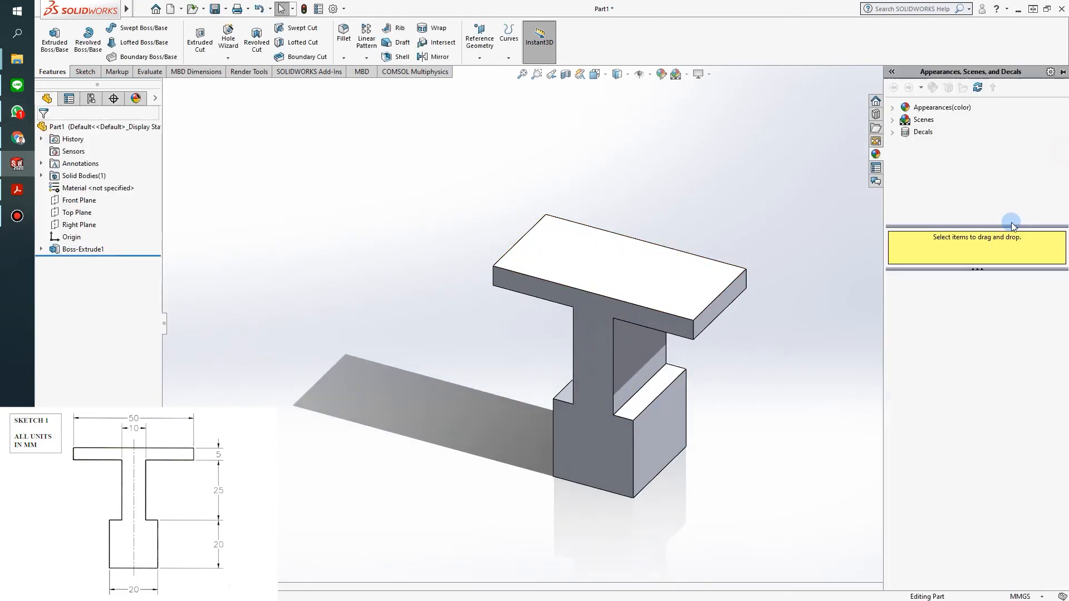
left_click(895, 121)
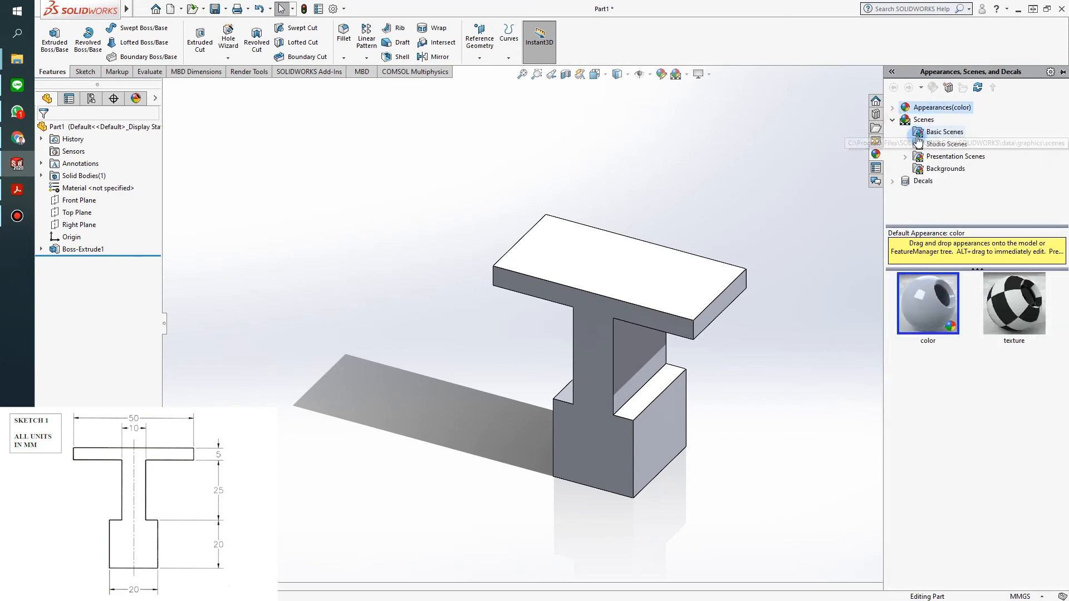
left_click(893, 107)
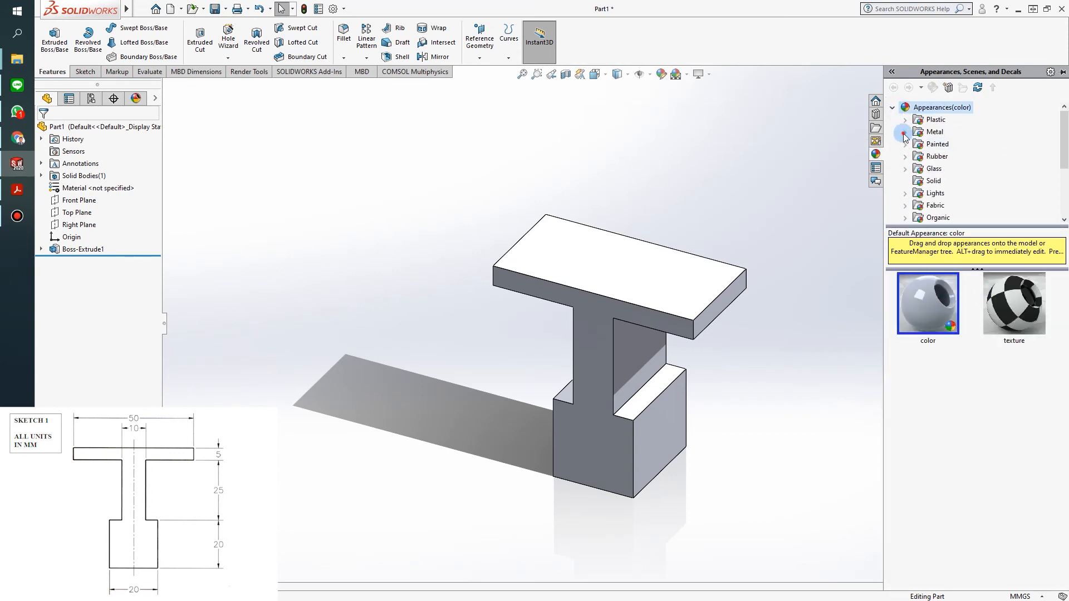
left_click(903, 133)
scroll(940, 150, "down", 1)
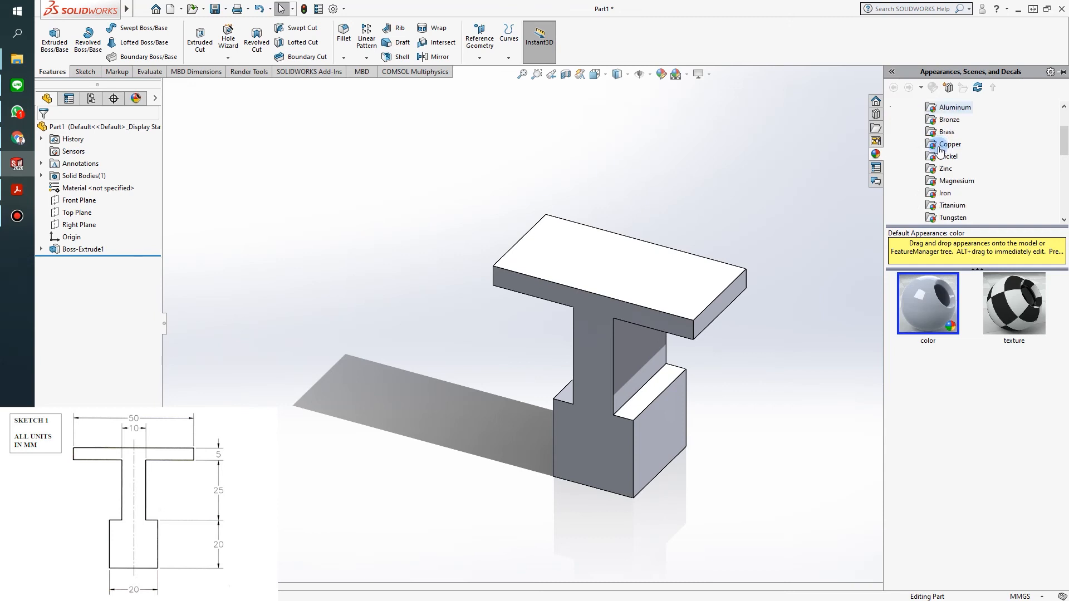
scroll(941, 150, "up", 1)
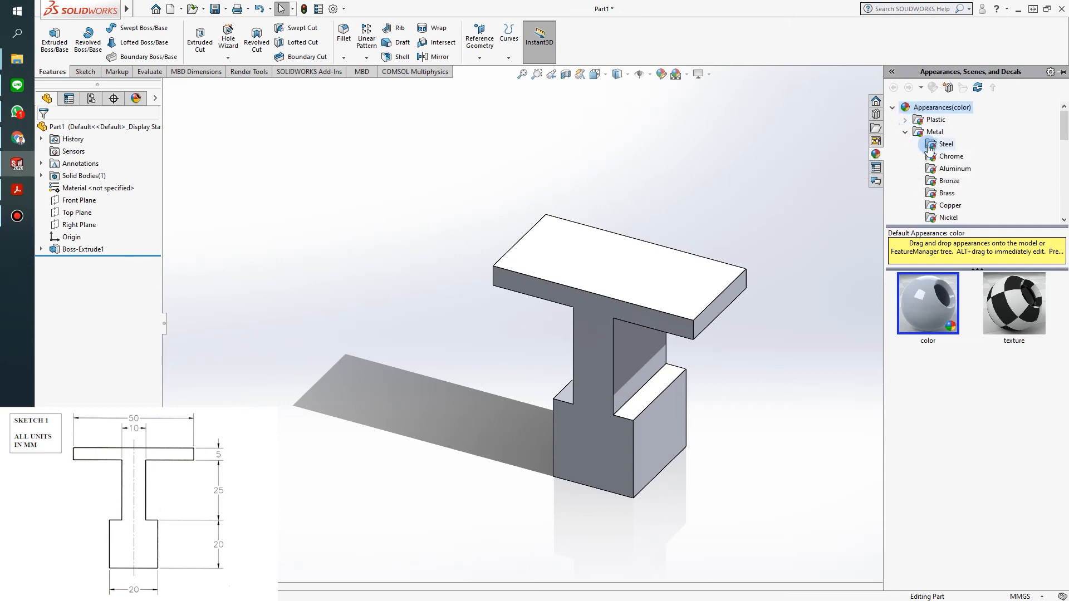
left_click(930, 146)
scroll(941, 359, "down", 2)
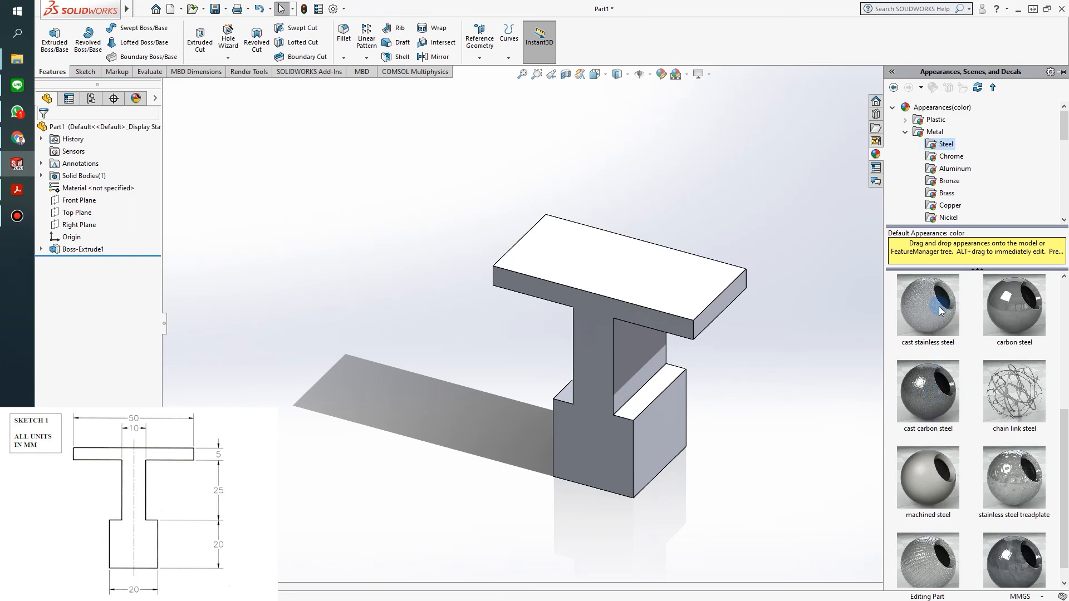
left_click_drag(940, 310, 626, 312)
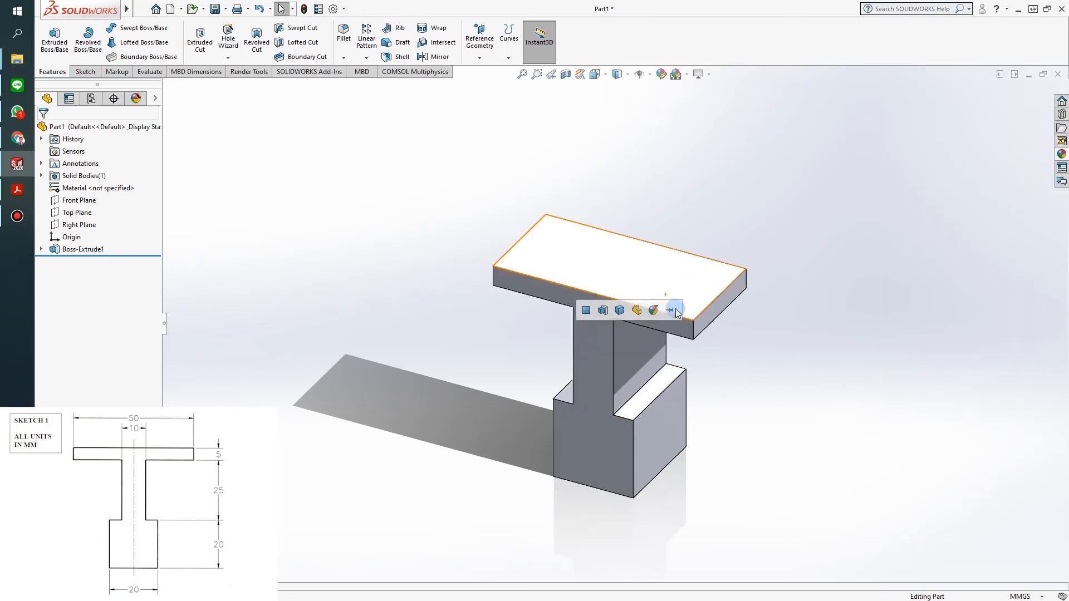
left_click(653, 311)
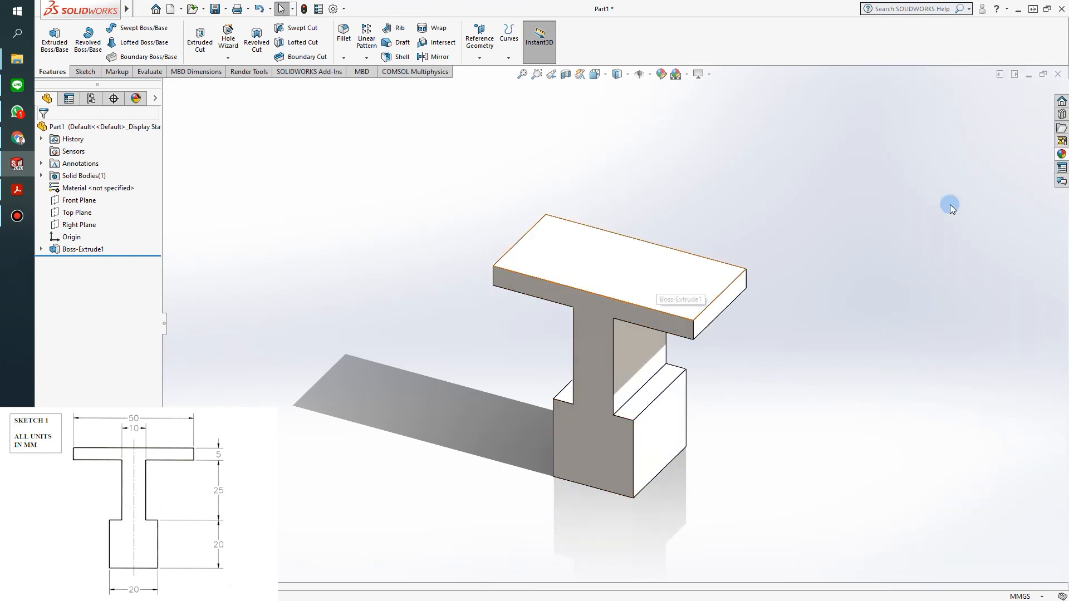
- Edit the whole part's cast stainless steel appearance, changing its colour to a medium violet-blue from the standard palette, and accept it
left_click(1058, 156)
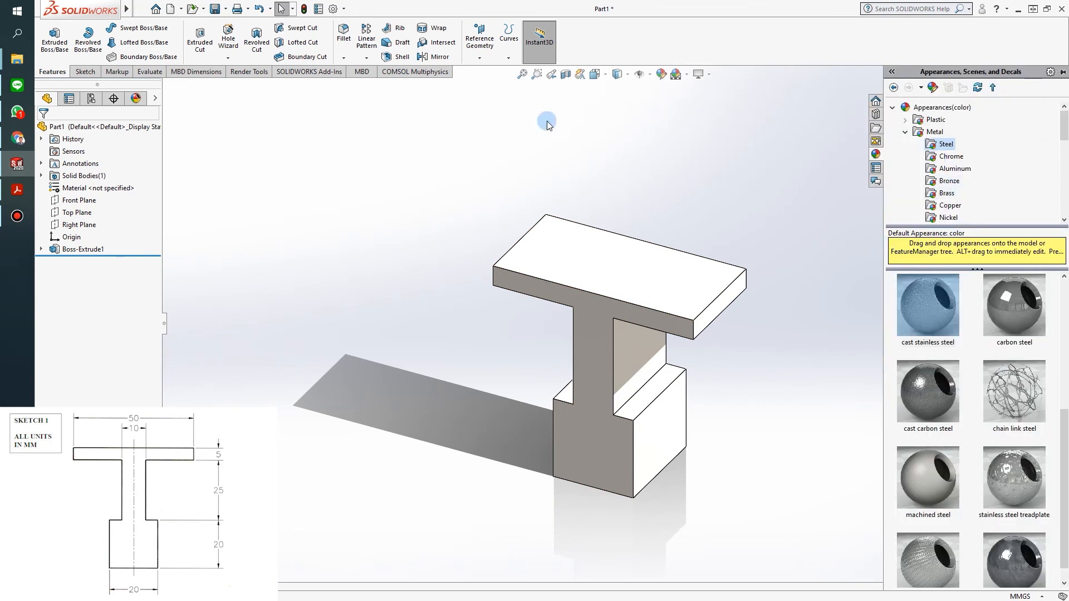
left_click(657, 77)
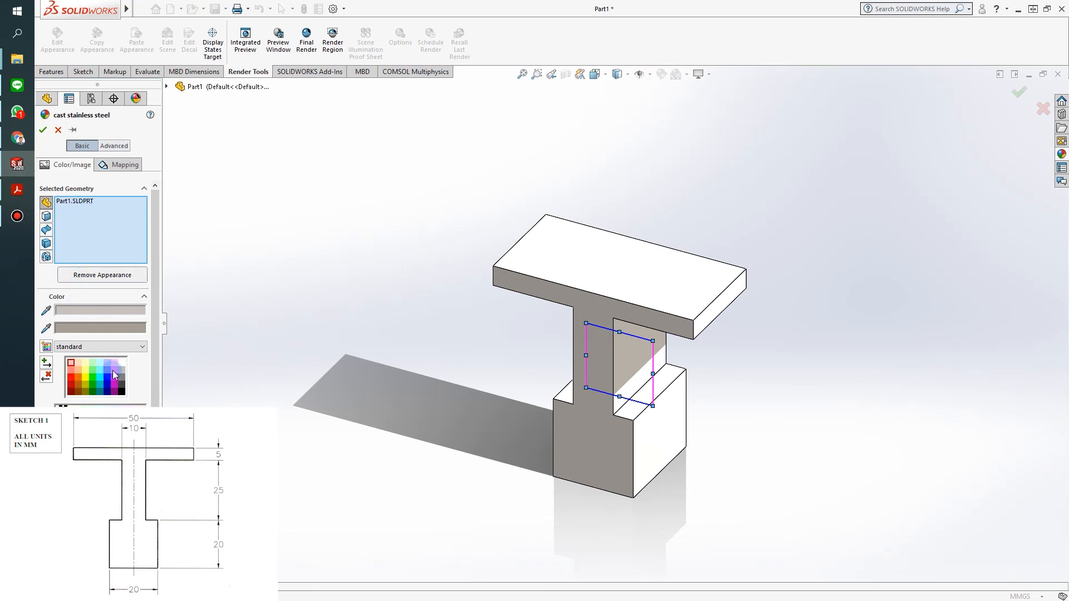
left_click(122, 378)
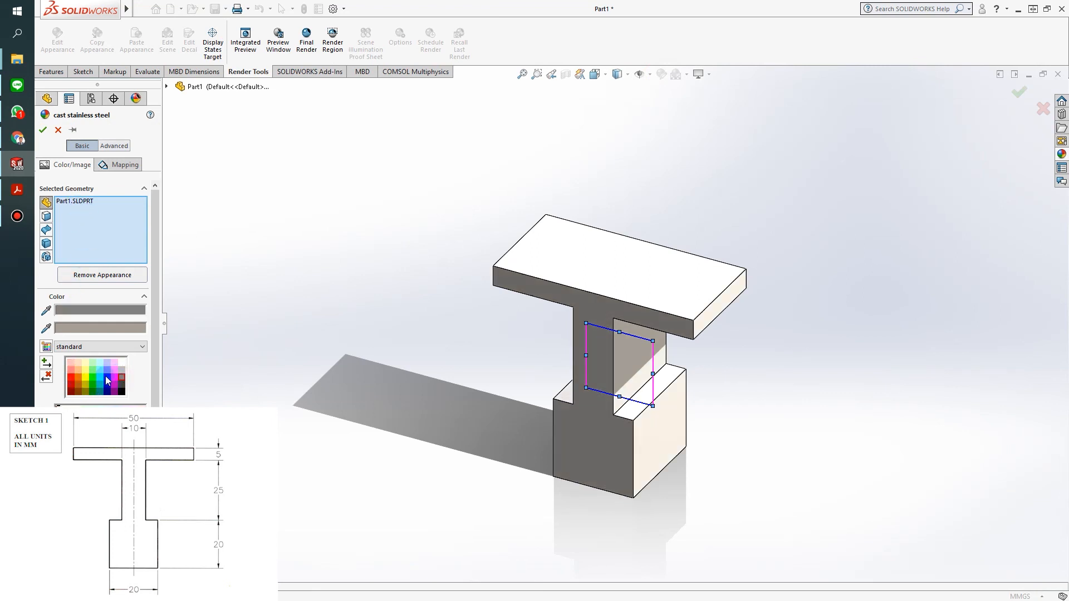
left_click(107, 377)
left_click(107, 362)
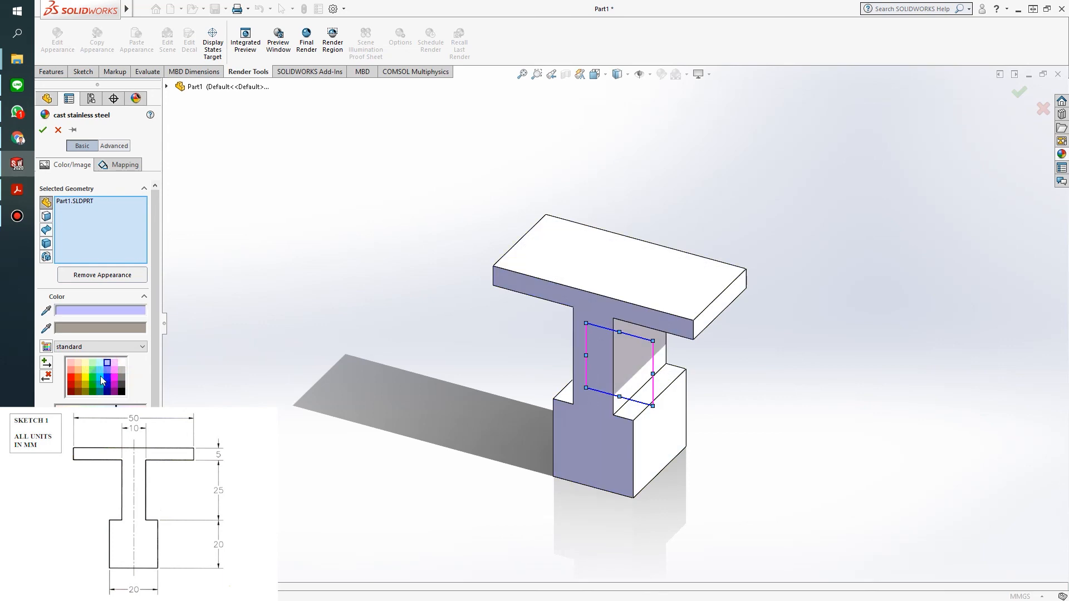
left_click(107, 370)
left_click(1020, 90)
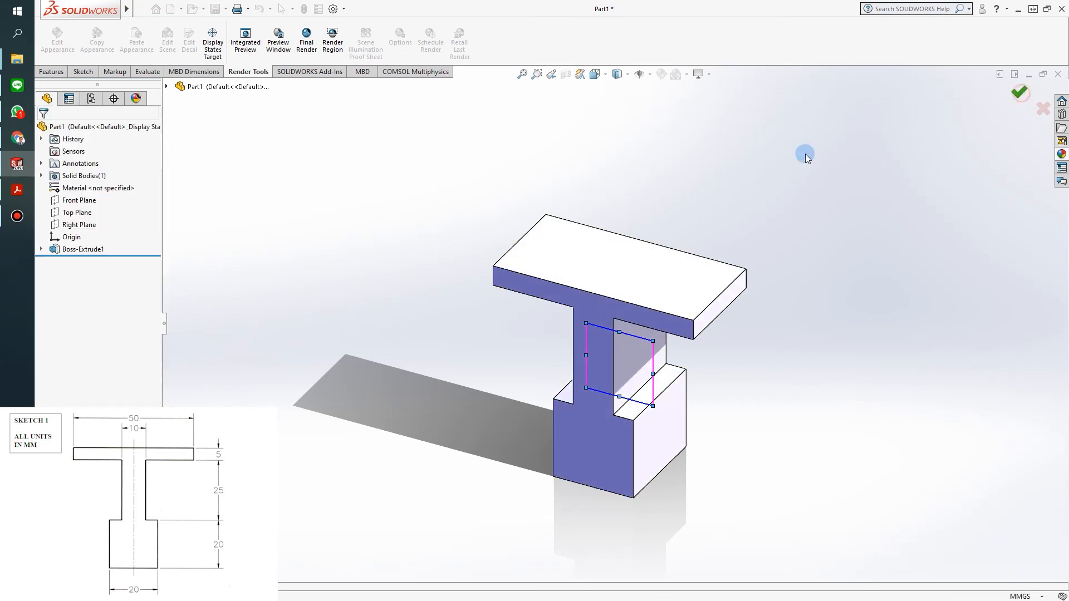
middle_click_drag(616, 210, 609, 413)
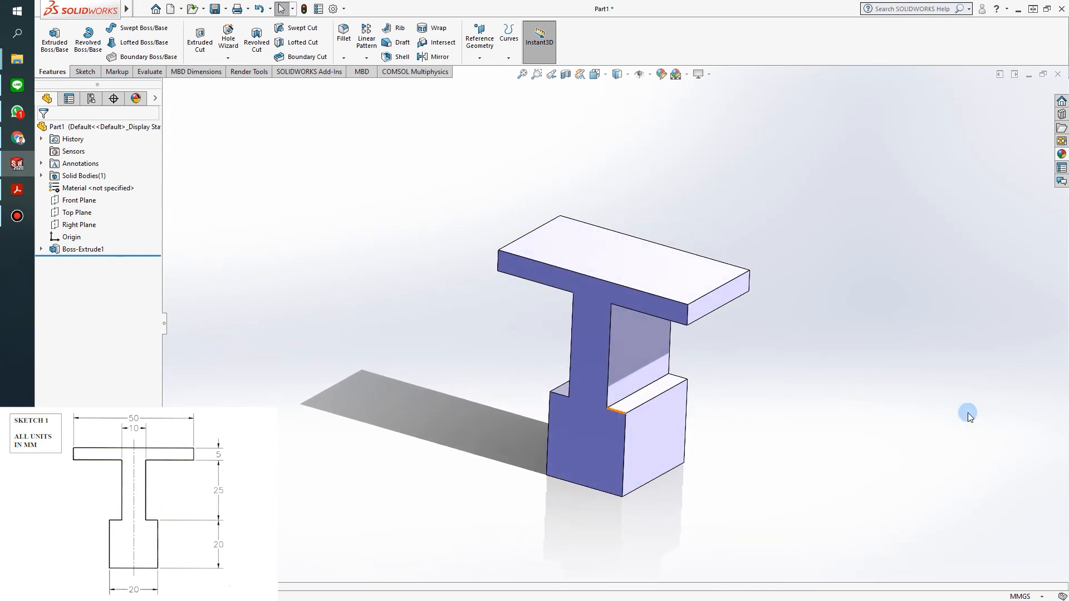